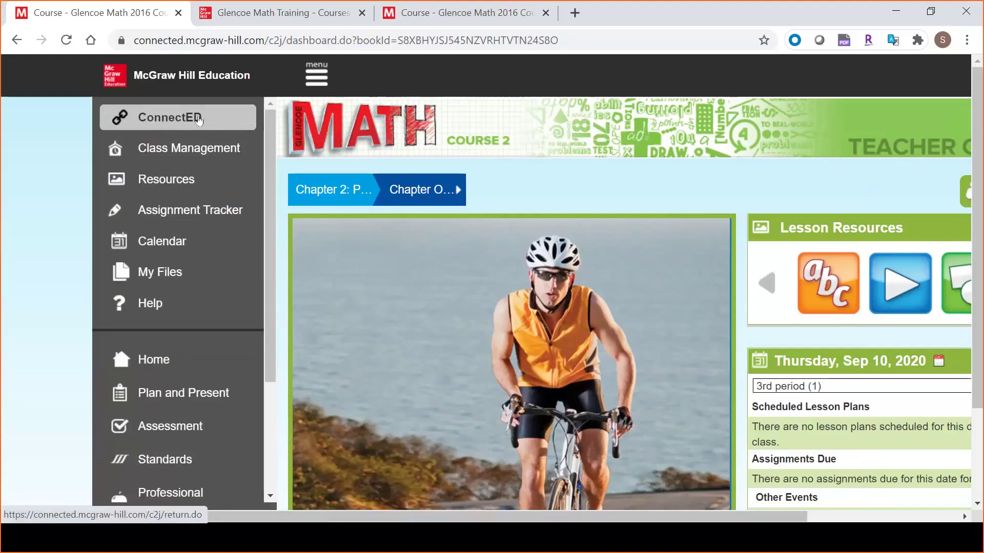
Step: Open Class Management and view the class code for the 3rd period class
click(205, 155)
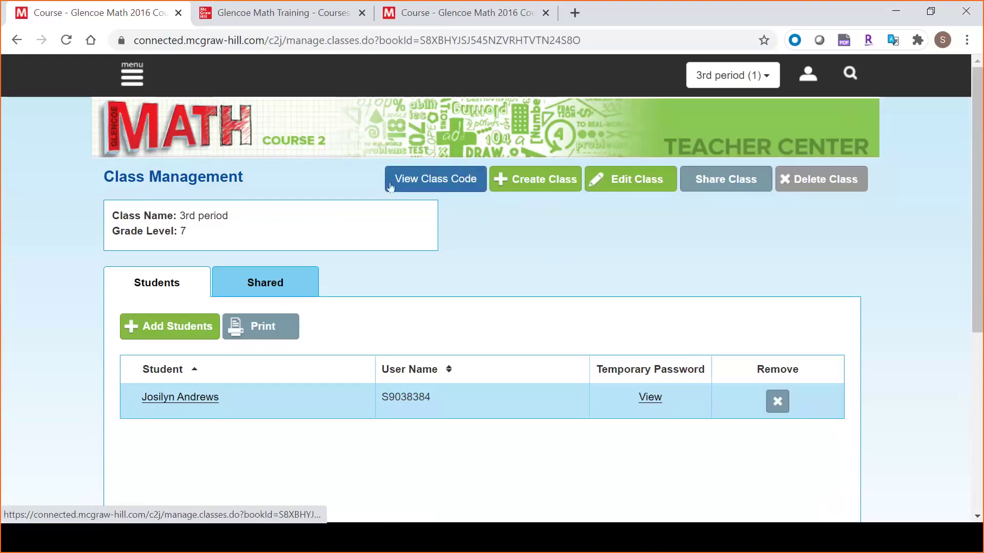
click(447, 183)
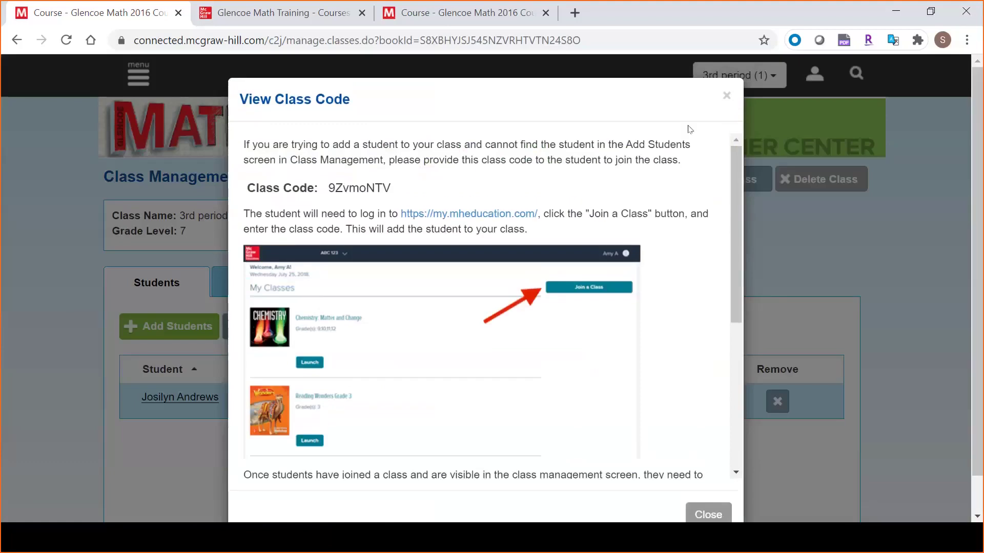
click(727, 100)
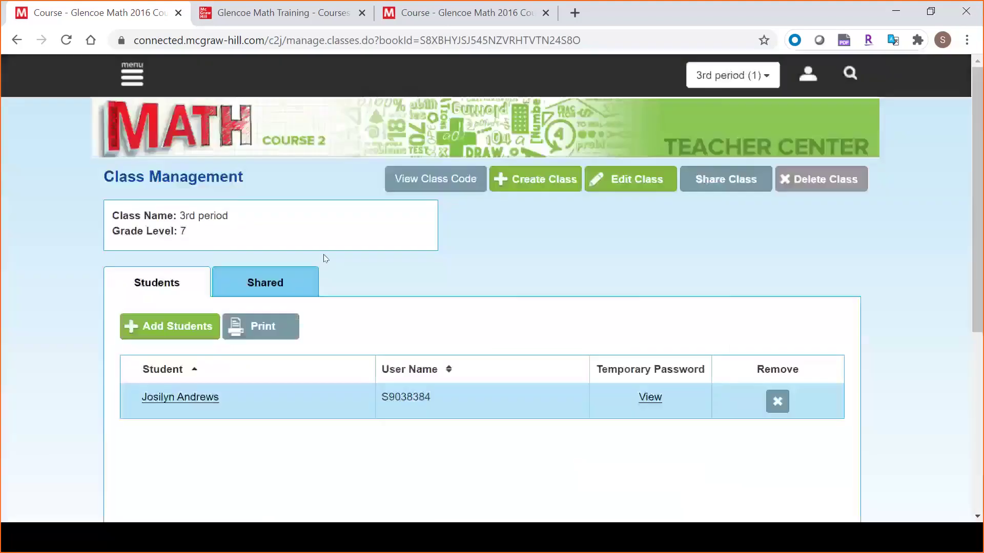
click(397, 185)
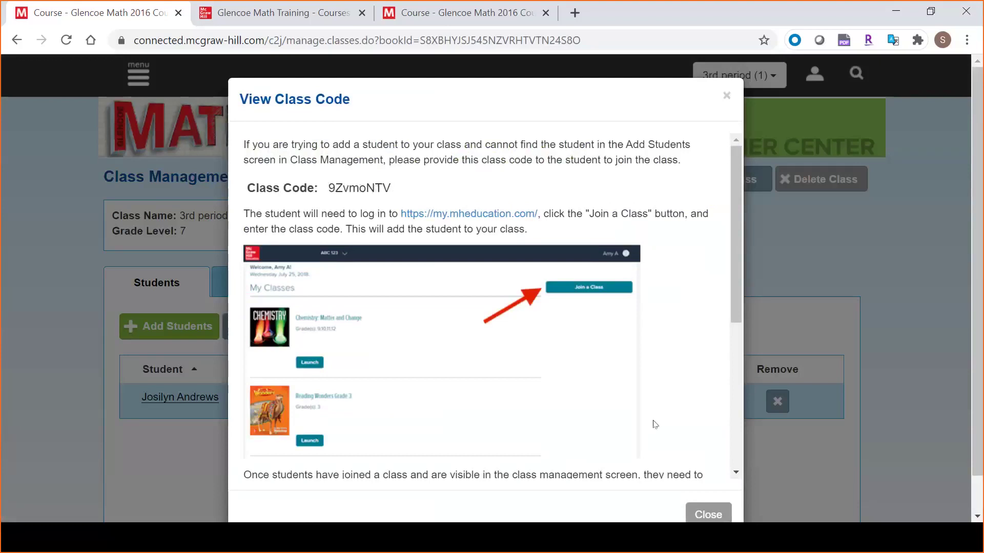
click(691, 515)
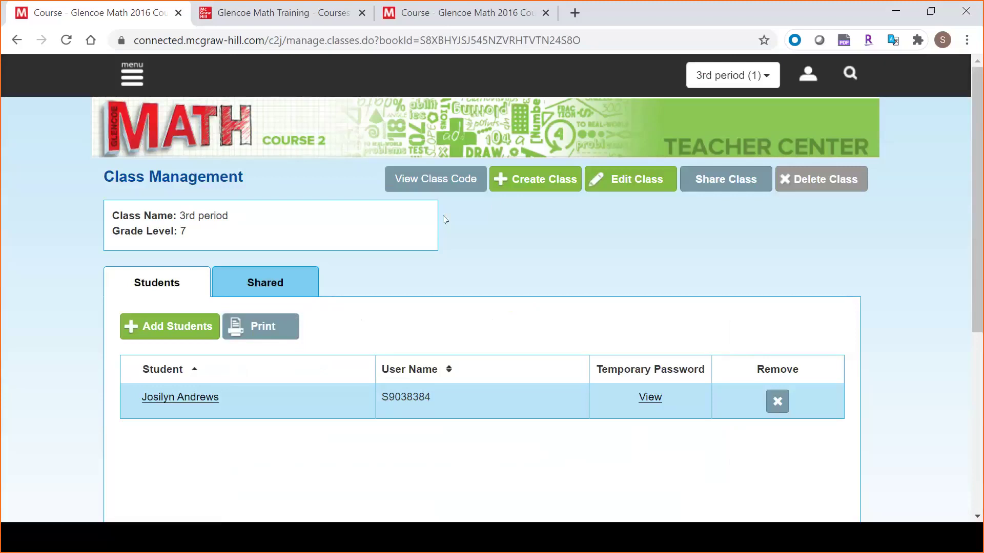
Step: Check the available classes, and review the Share Class form for 3rd period without sharing it
click(749, 77)
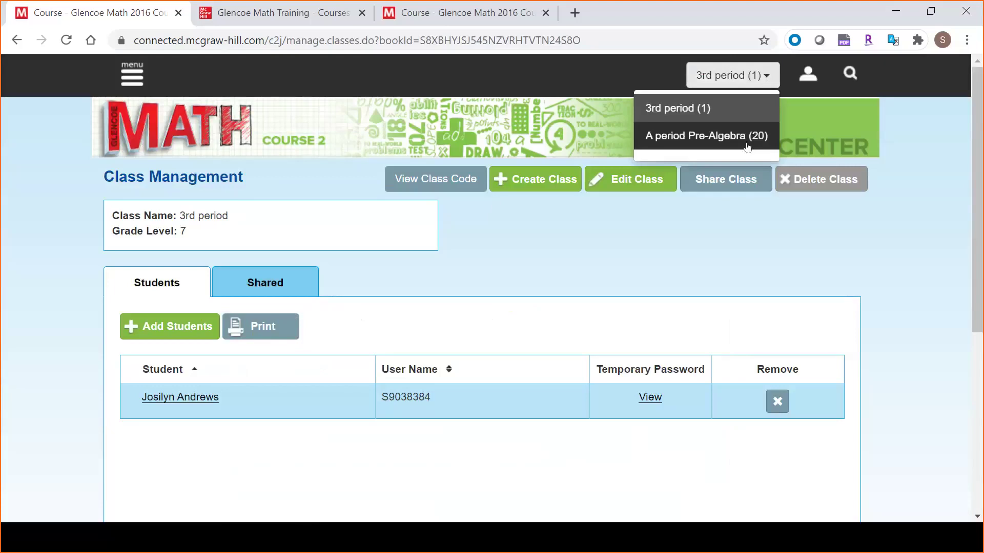
click(610, 216)
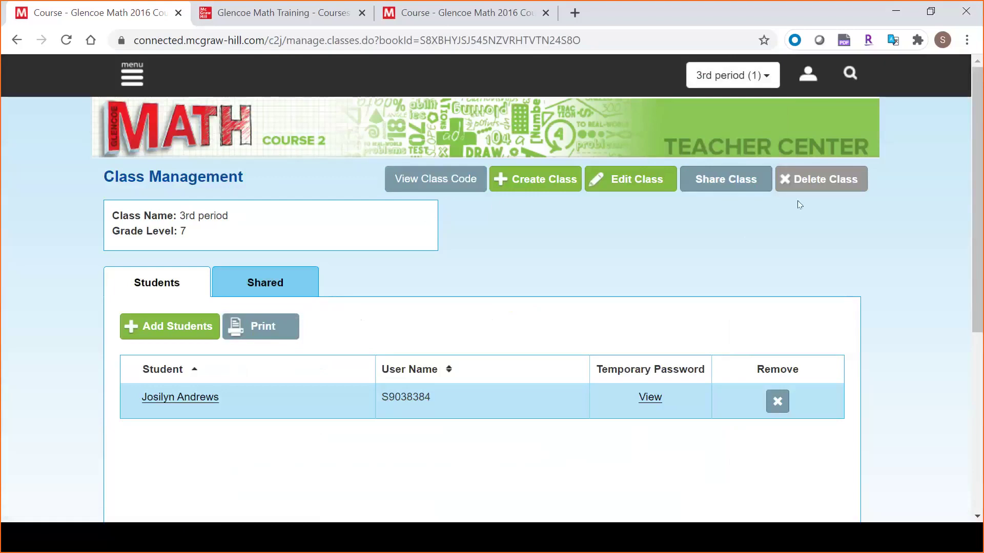
click(741, 182)
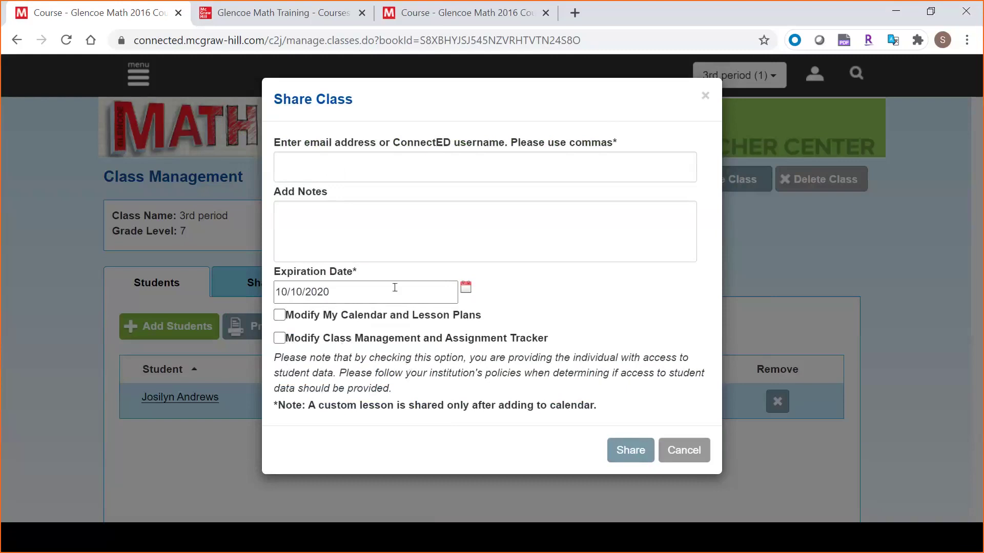
click(682, 454)
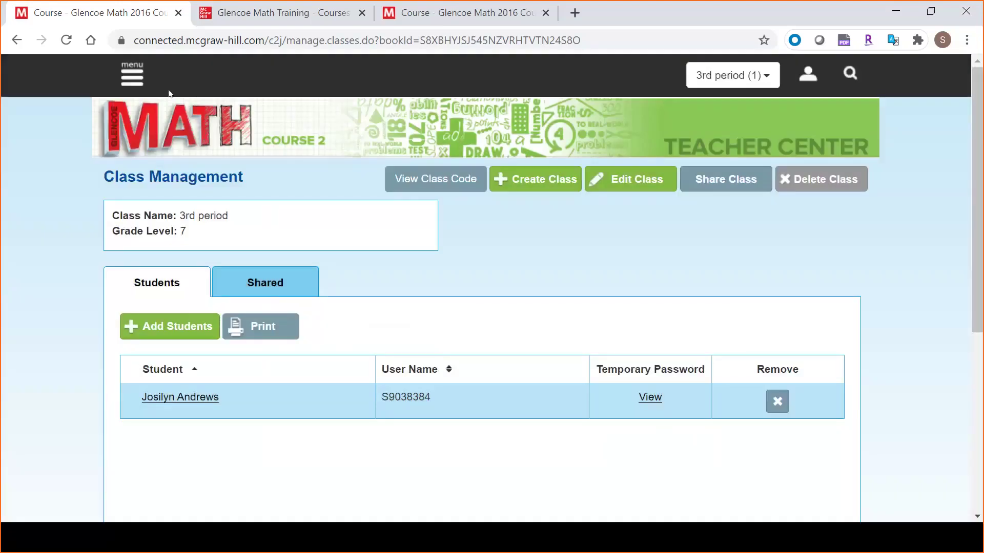
Step: Return to the course home page and open the Professional Development resources
click(131, 77)
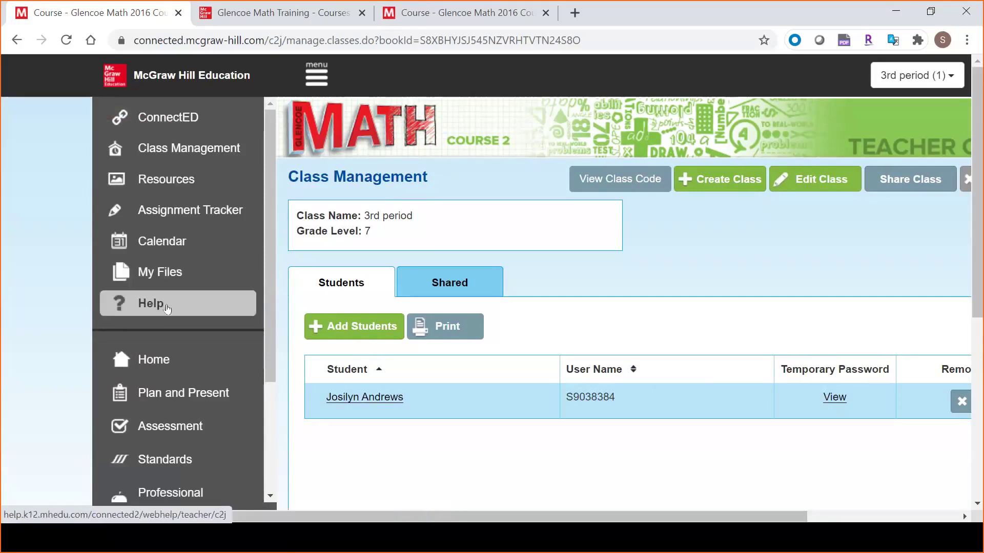
click(169, 365)
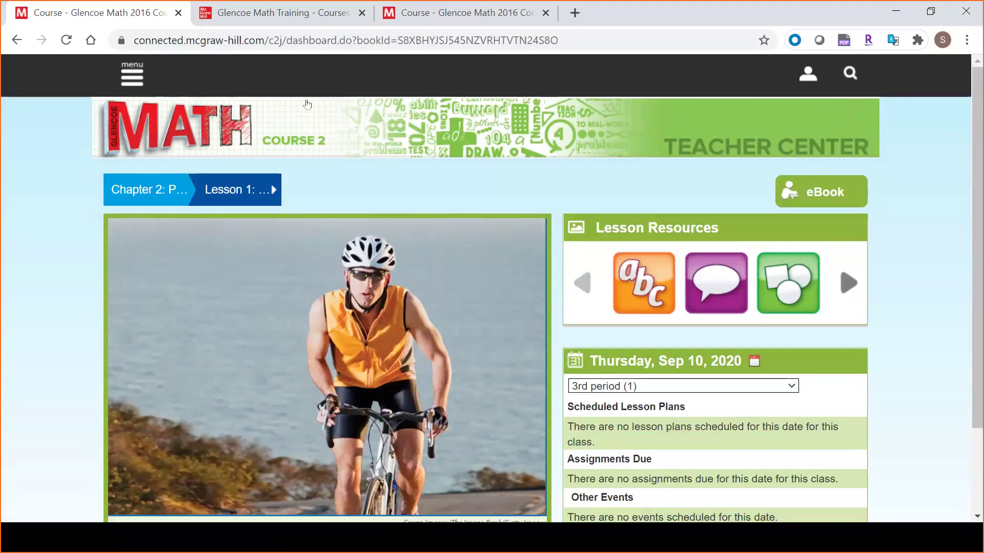
click(133, 75)
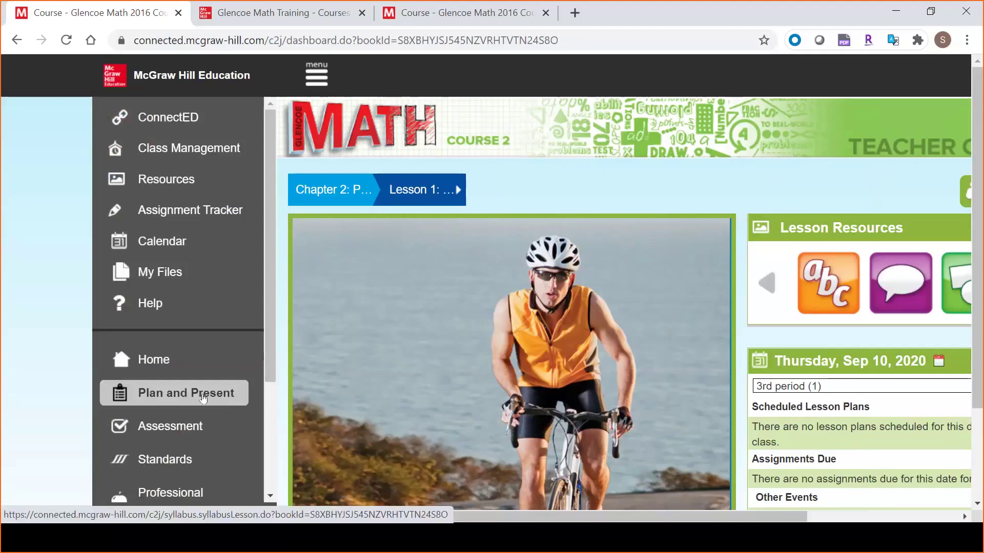
scroll(204, 399, down, 2)
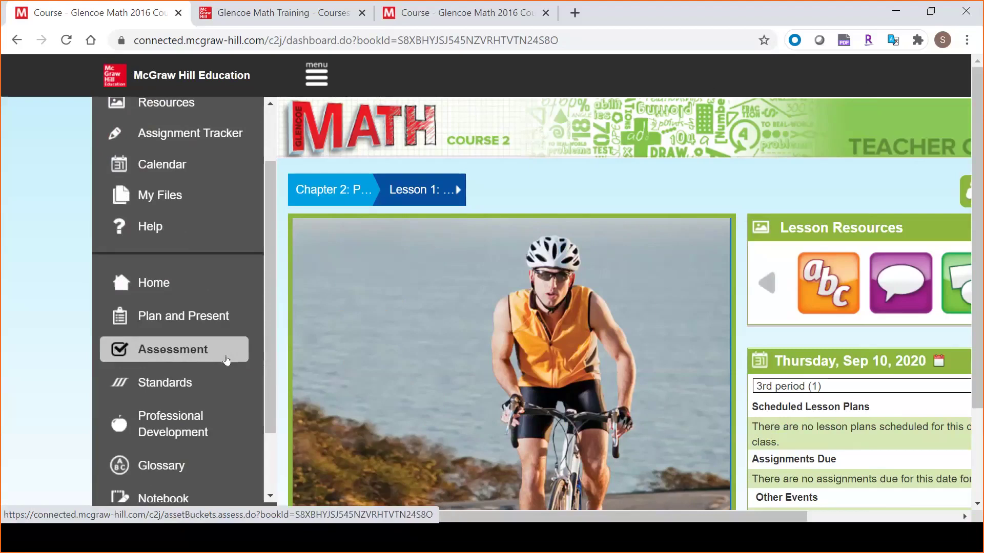
scroll(227, 361, down, 2)
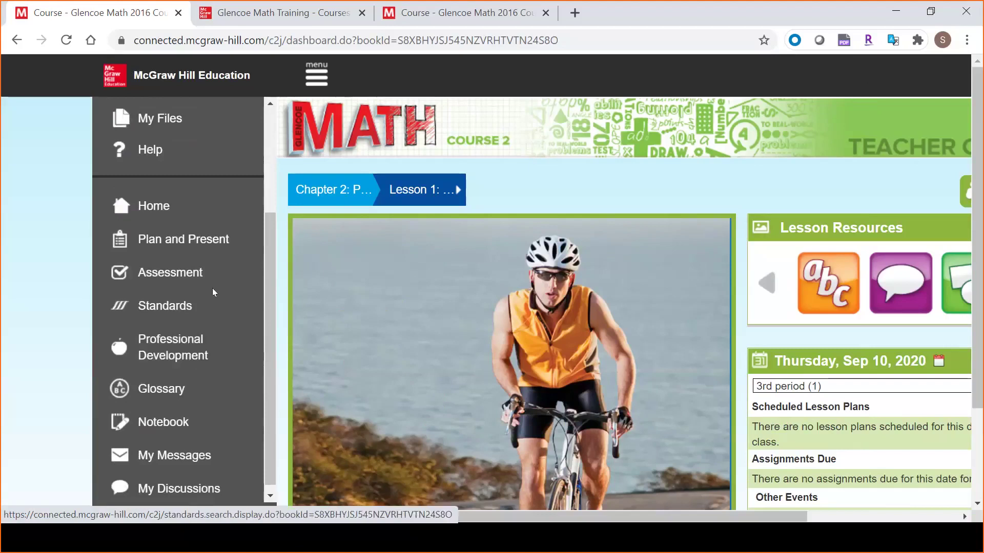
scroll(214, 292, down, 1)
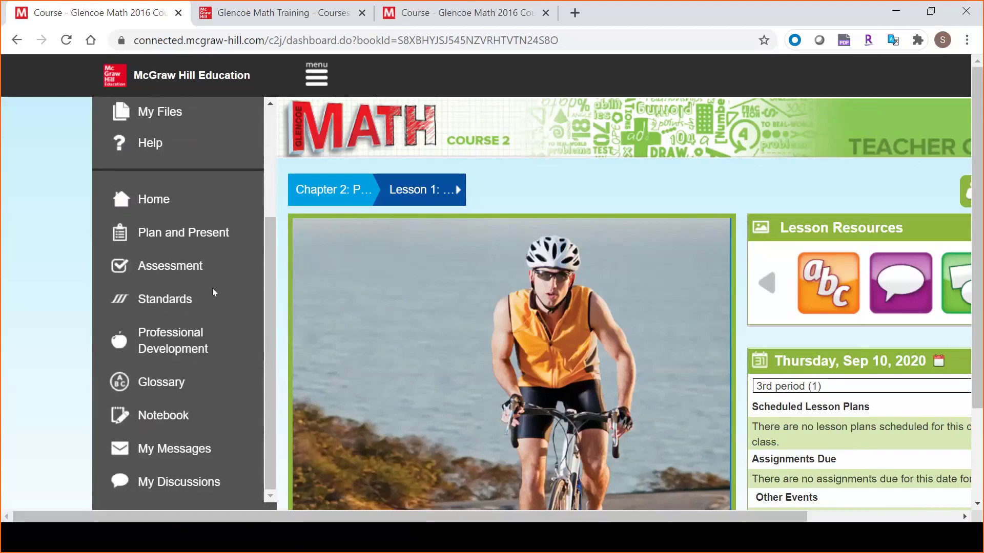
click(210, 352)
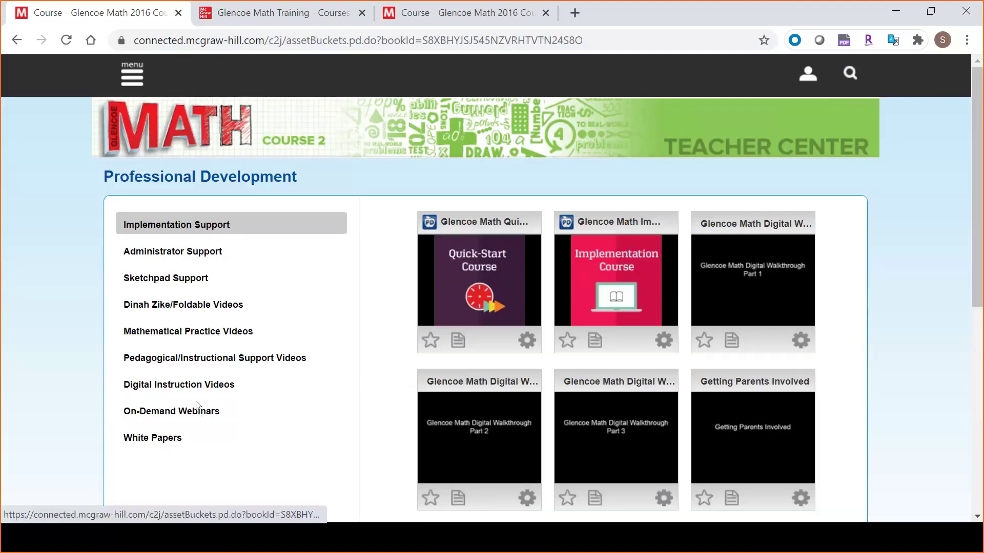
Step: Browse the Administrator Support, Sketchpad Support and Dinah Zike/Foldable Videos categories, and return to Implementation Support
click(175, 254)
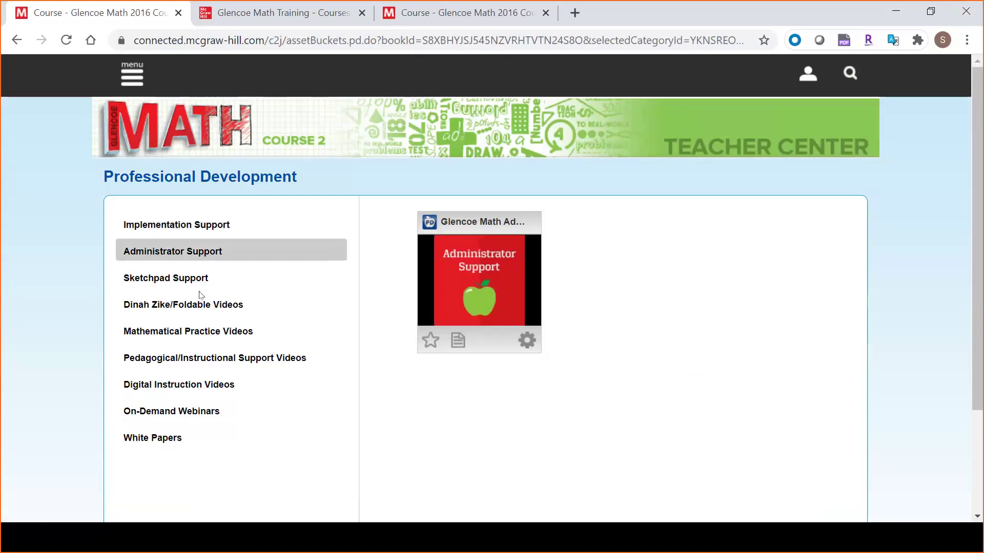
click(186, 279)
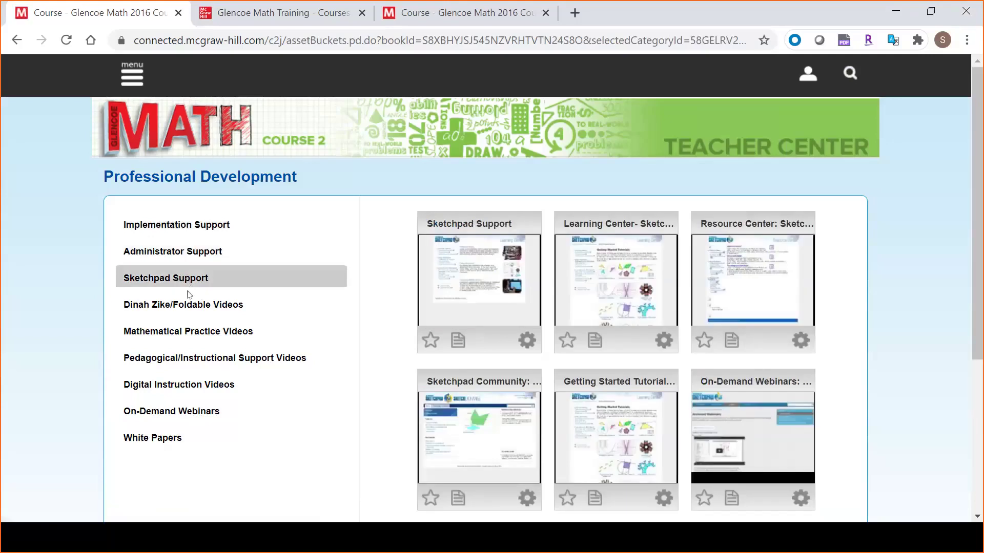
click(190, 306)
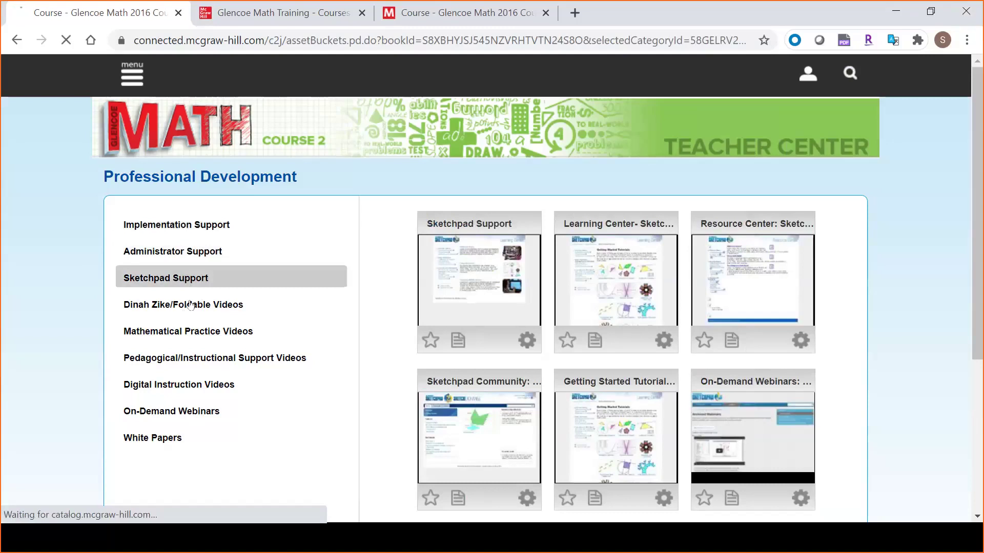
click(183, 225)
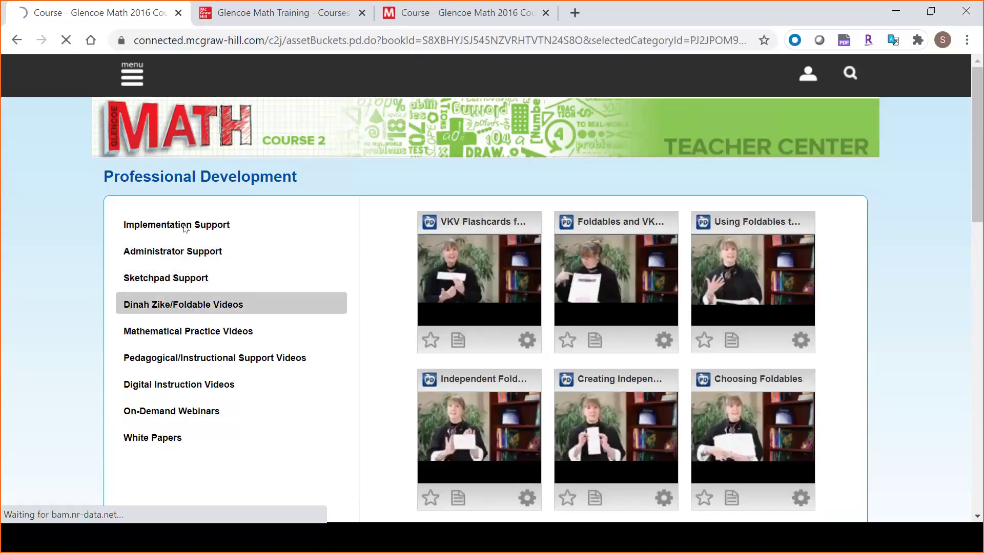
Step: Open the My Discussions page for the 3rd period class
click(132, 74)
scroll(212, 470, down, 3)
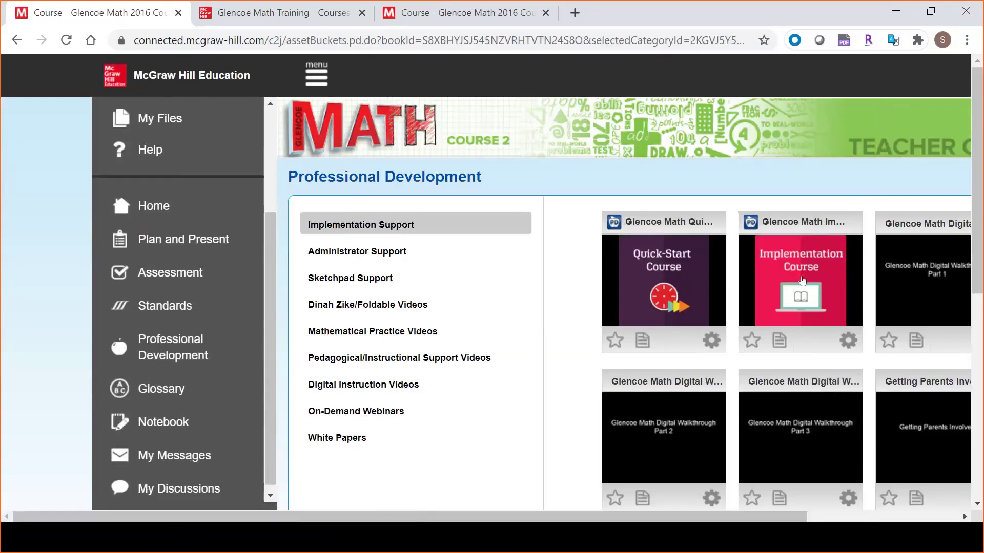
drag(265, 221, 272, 269)
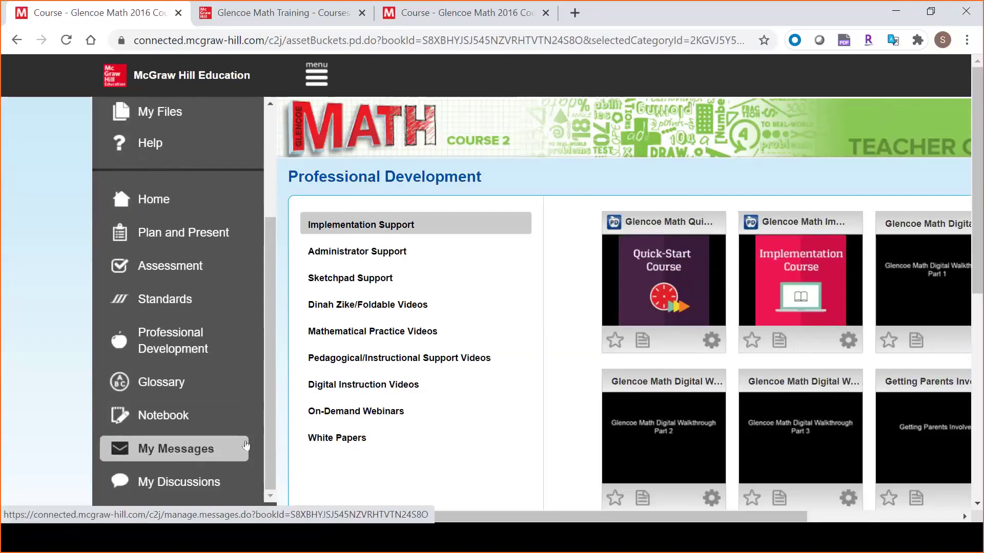
click(208, 487)
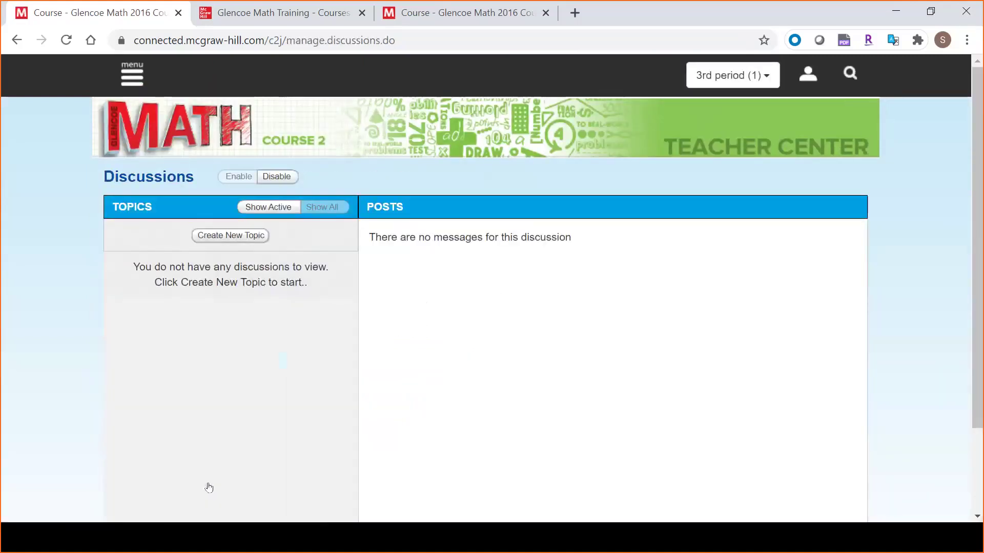
Step: Reopen My Discussions and review the option to disable discussions for students, cancelling without disabling them
click(132, 76)
drag(265, 134, 198, 450)
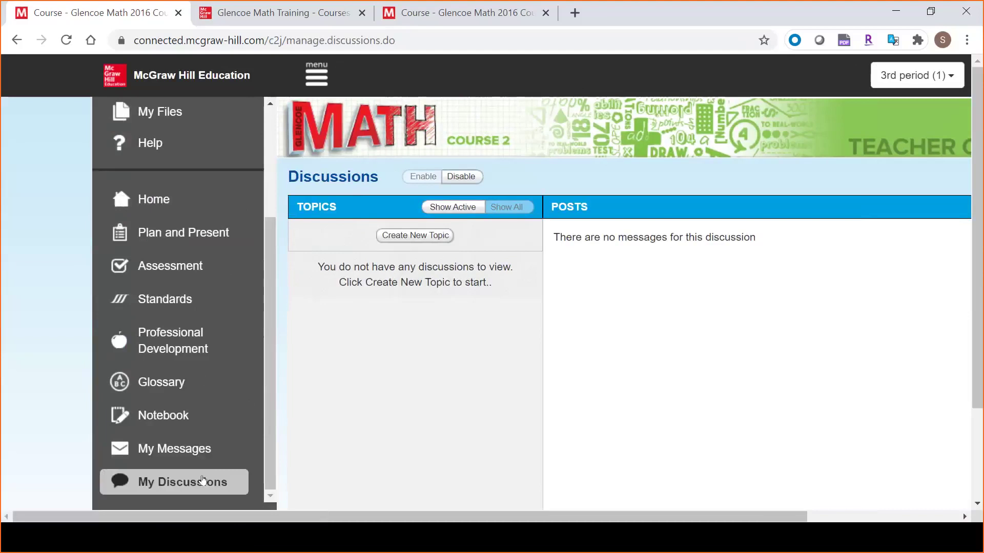
click(203, 481)
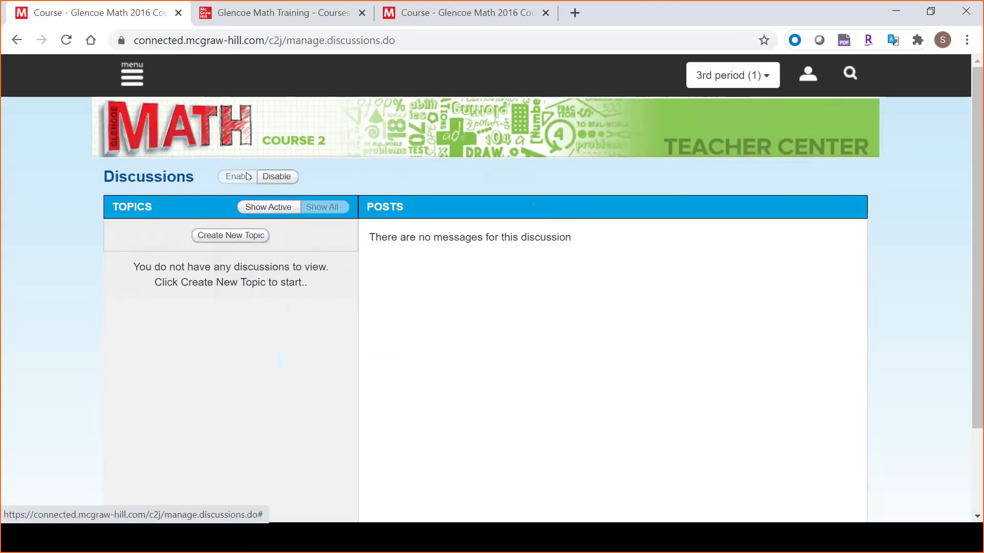
click(276, 177)
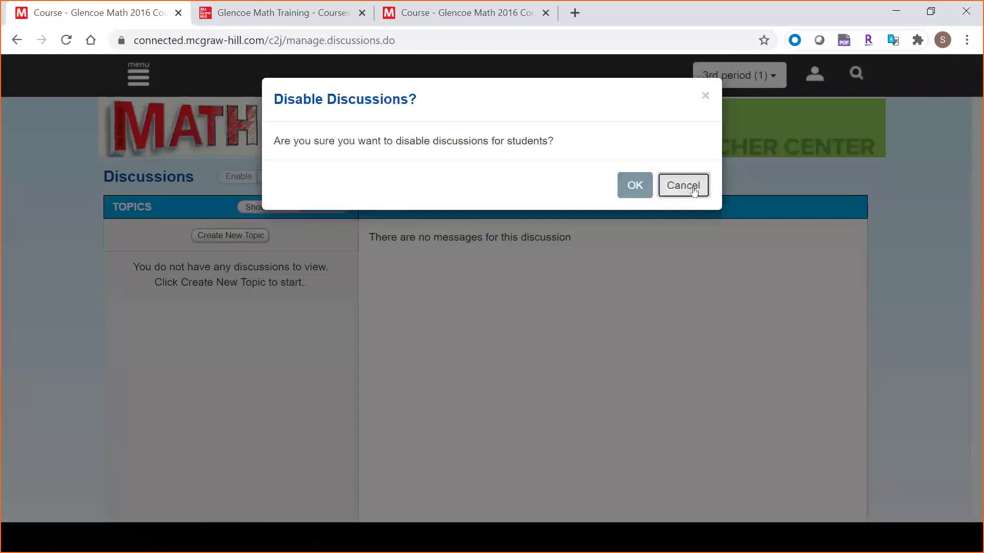
click(693, 190)
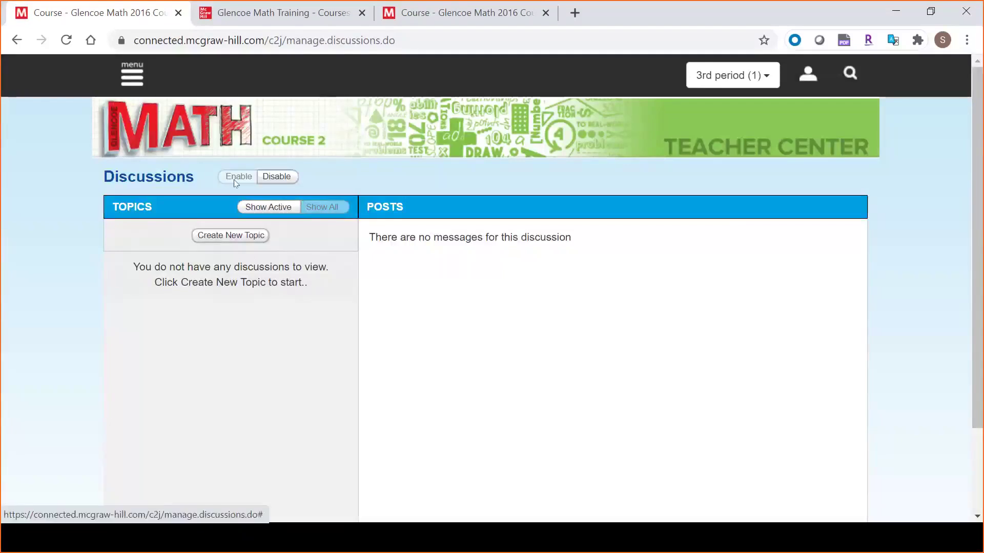
Step: Start a new discussion topic, require approval of student messages, review the compose fields, and cancel the topic
click(244, 242)
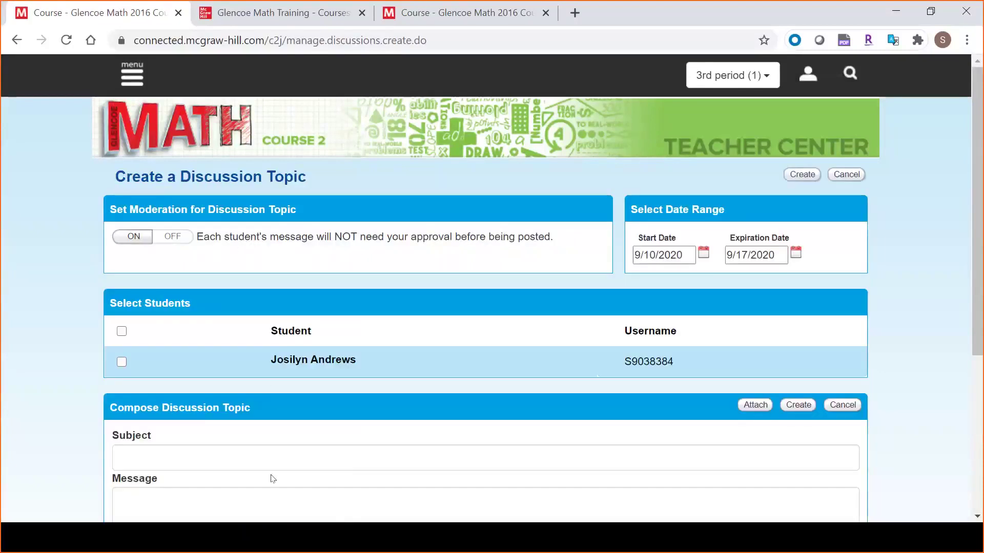
scroll(177, 458, down, 5)
scroll(176, 458, up, 5)
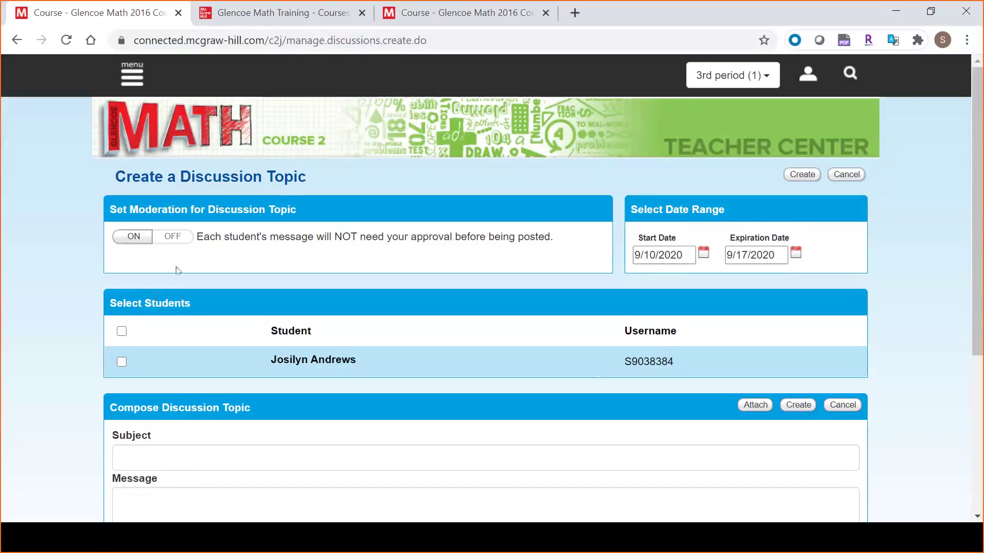
click(146, 244)
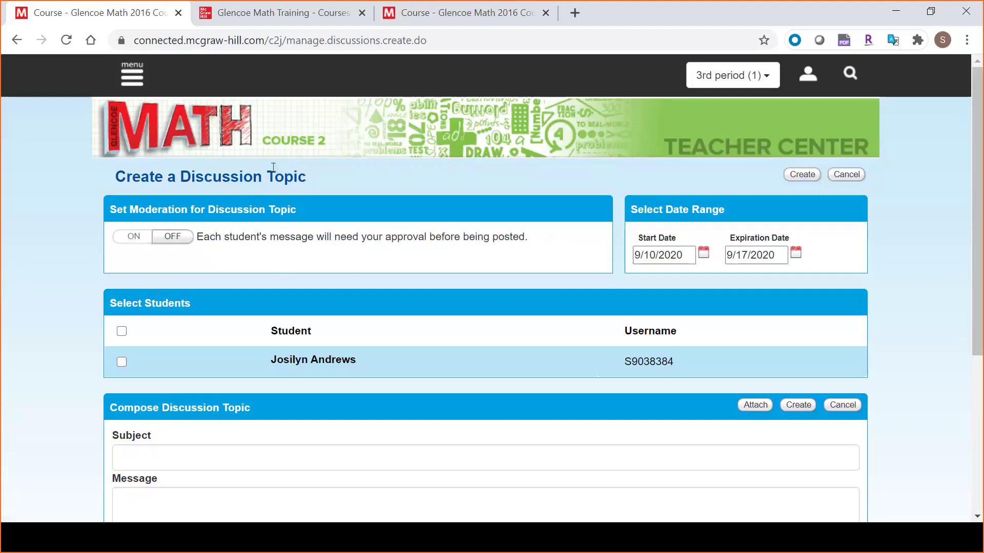
scroll(302, 395, down, 3)
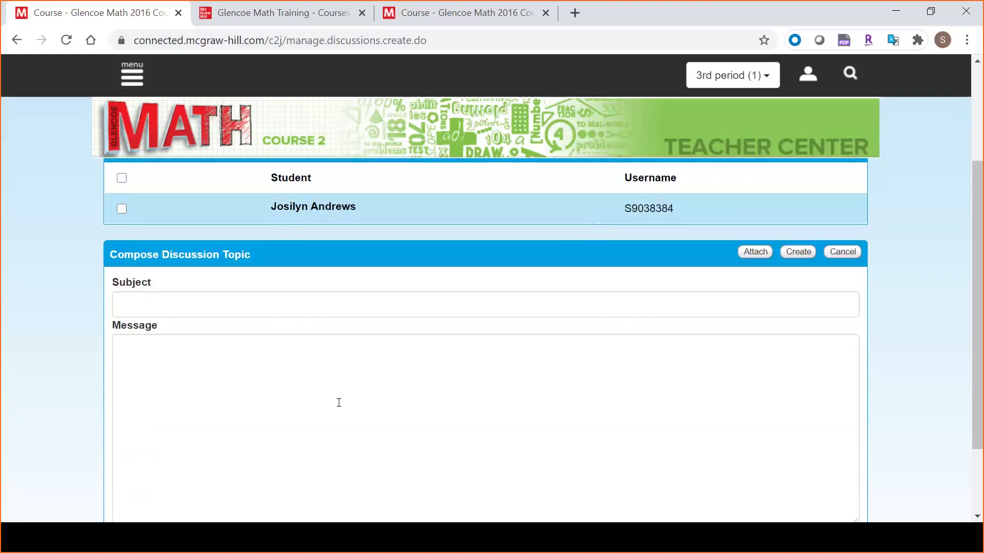
scroll(339, 402, up, 3)
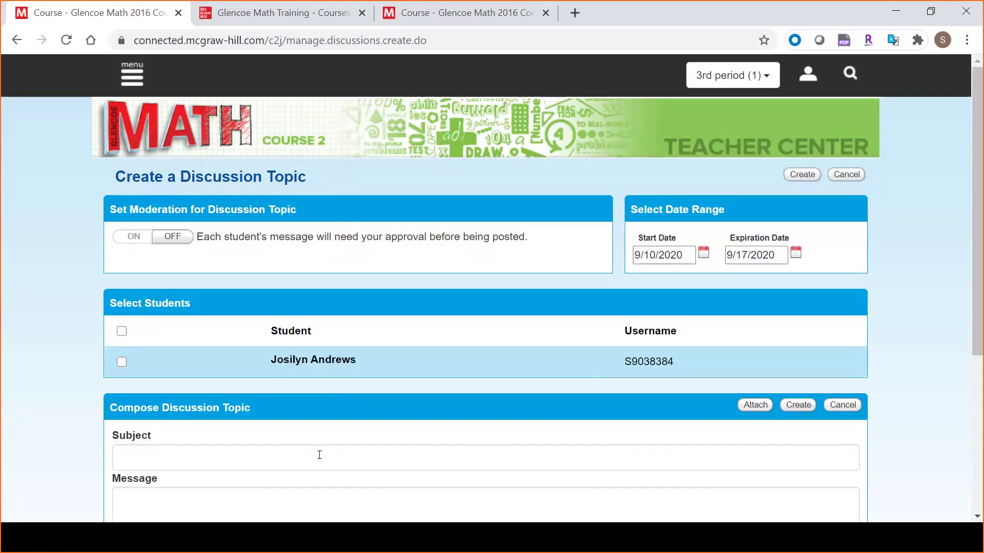
click(847, 175)
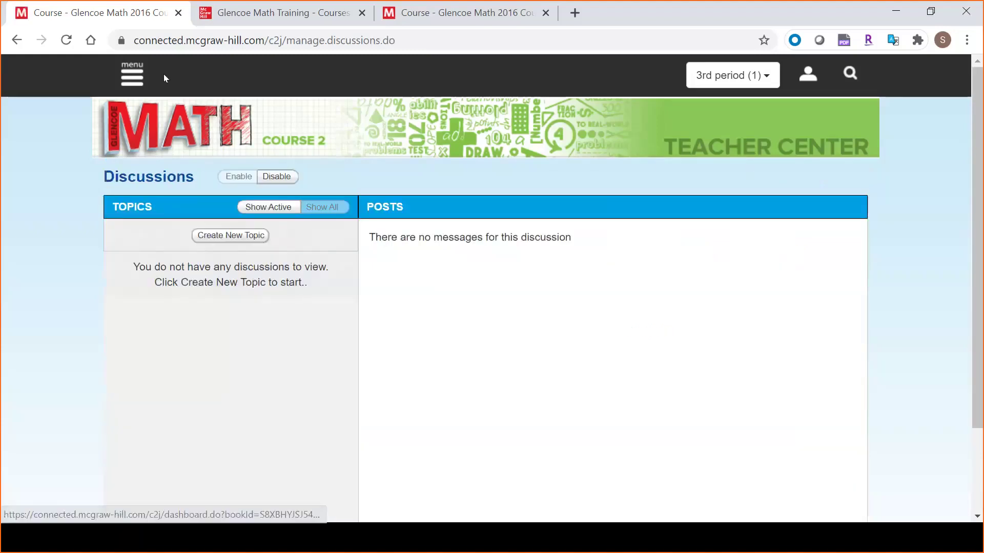
Step: Reopen the My Discussions page for the 3rd period class and look over its topics and posts
click(134, 76)
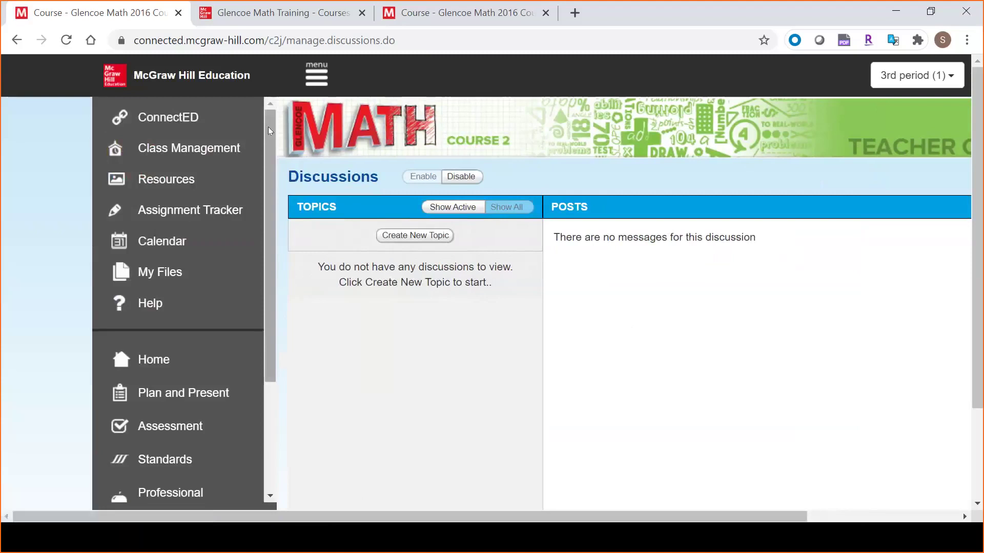
drag(269, 127, 286, 362)
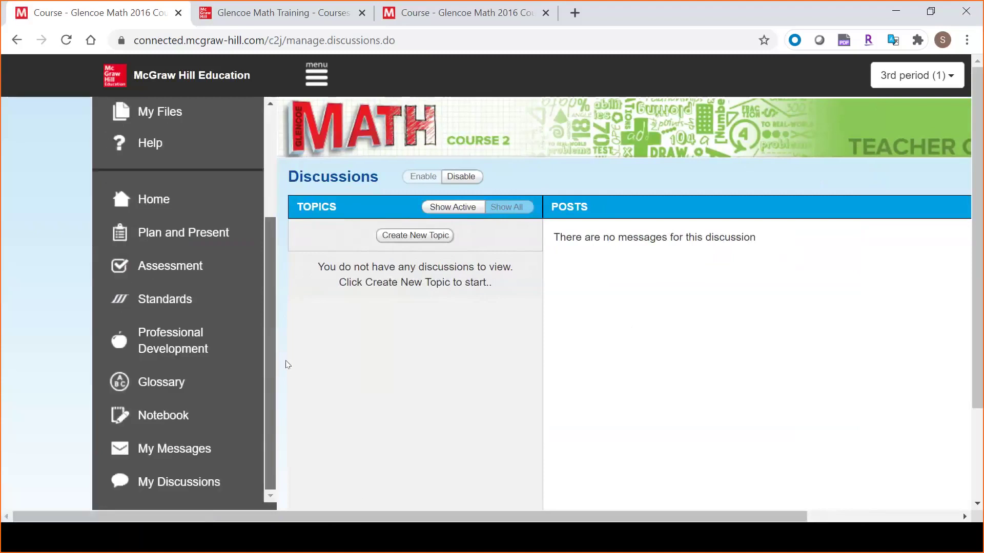
click(130, 497)
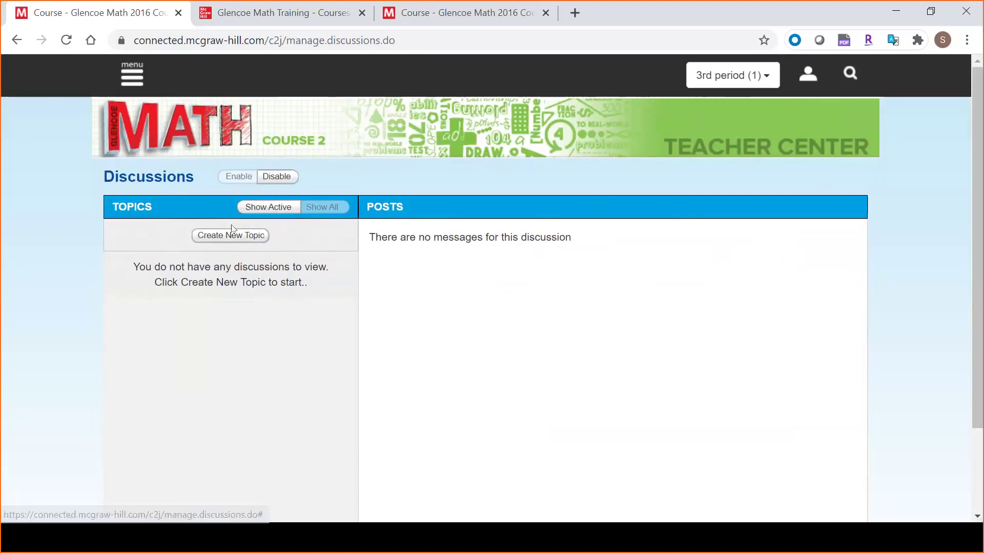
scroll(285, 306, down, 3)
scroll(285, 306, up, 3)
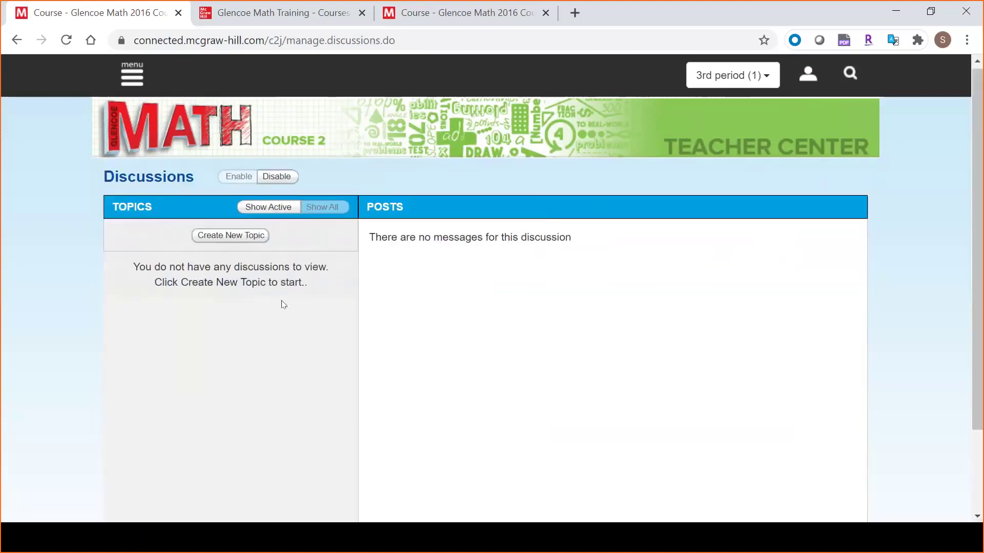
Step: Start another discussion topic with moderation turned on, review its date range, student and compose sections, and leave it uncreated
click(231, 236)
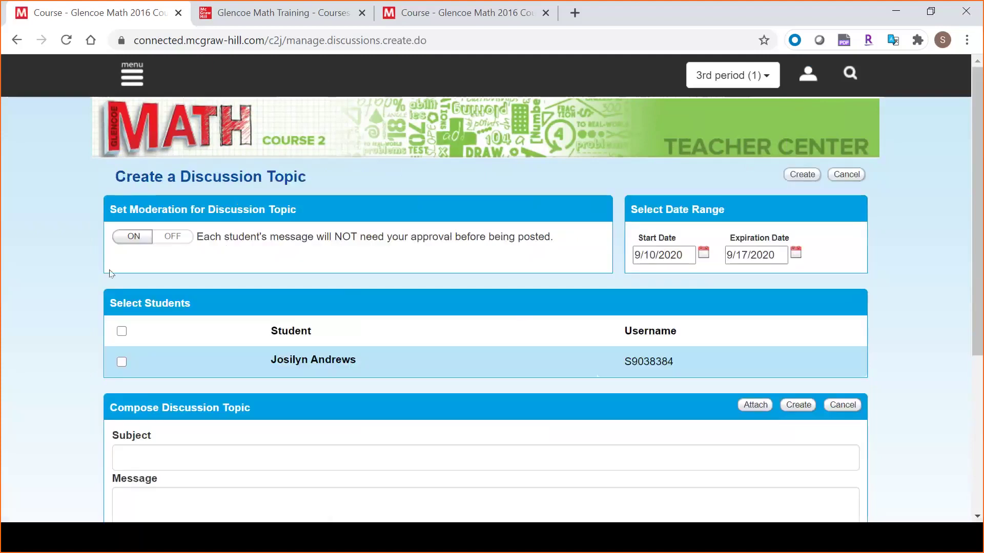
click(144, 242)
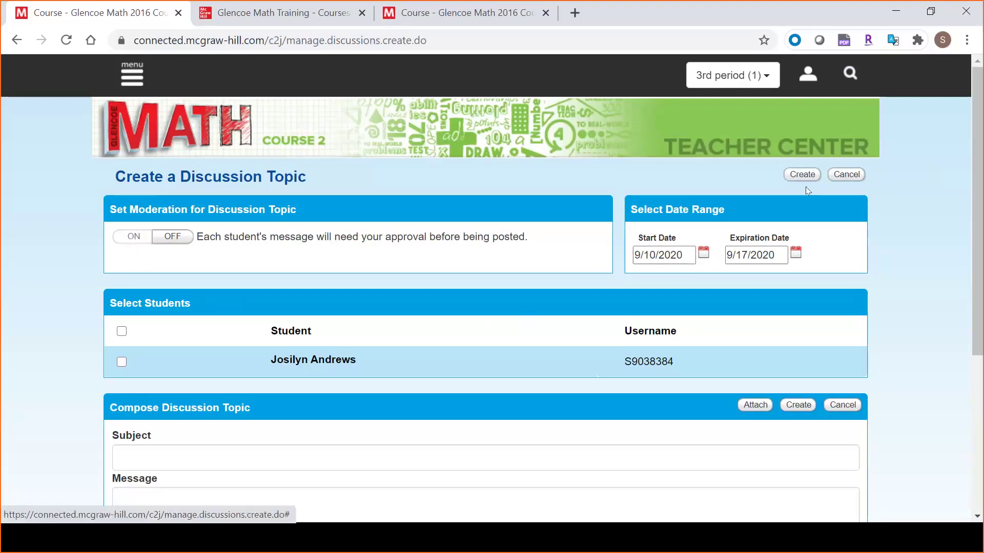
scroll(640, 258, down, 5)
scroll(637, 256, up, 5)
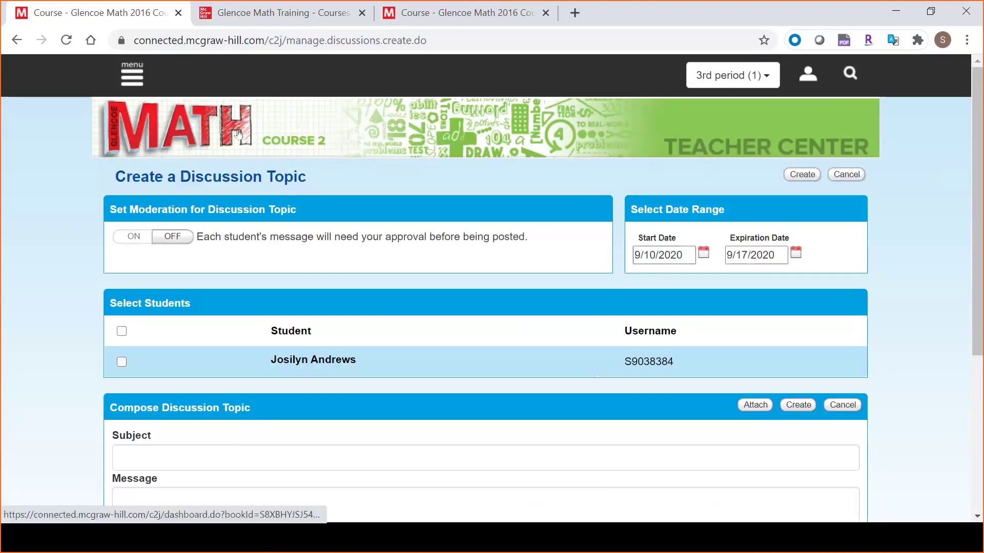
click(136, 84)
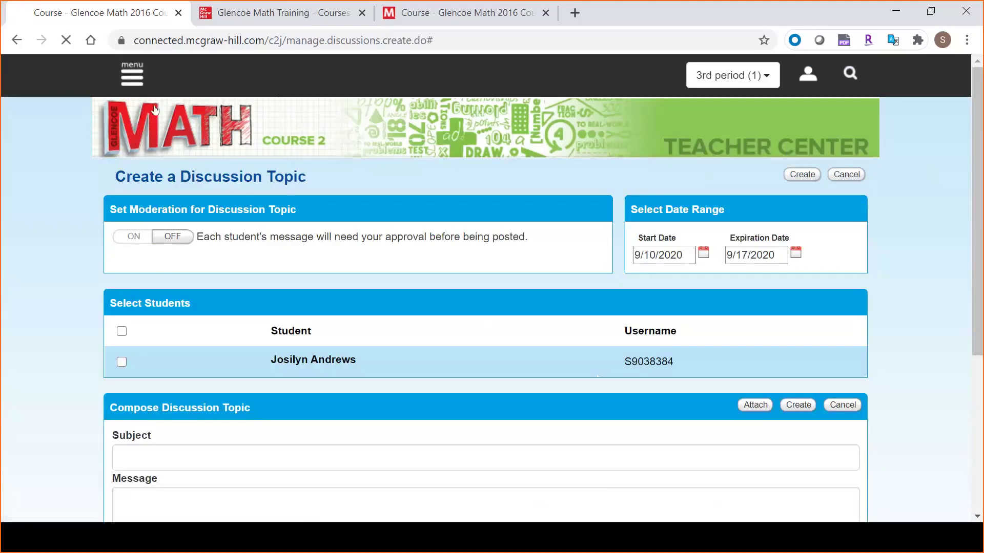
Step: Open the Resources page and view the units and chapters available in the lesson search, keeping Chapter 2: Percents
click(132, 75)
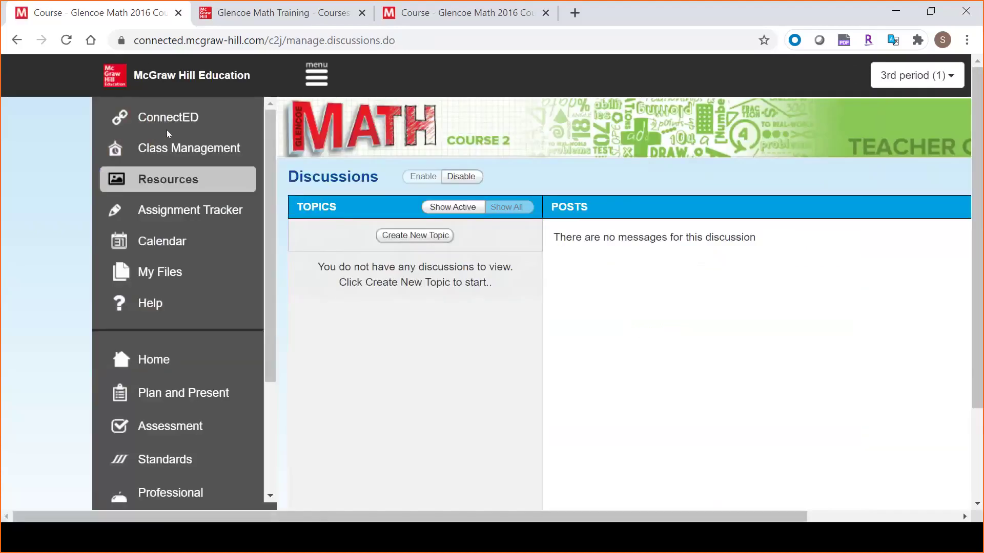
click(160, 186)
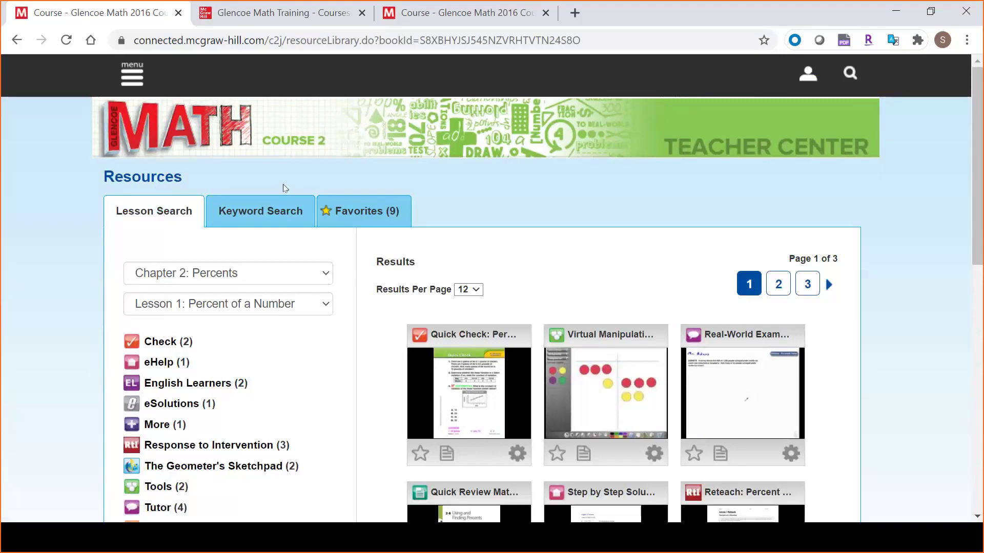
click(224, 279)
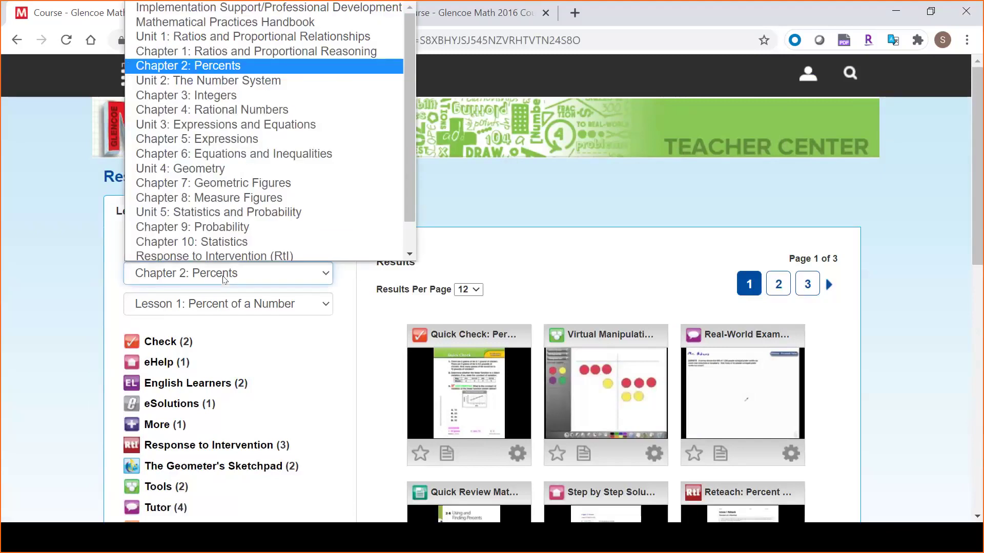
click(324, 339)
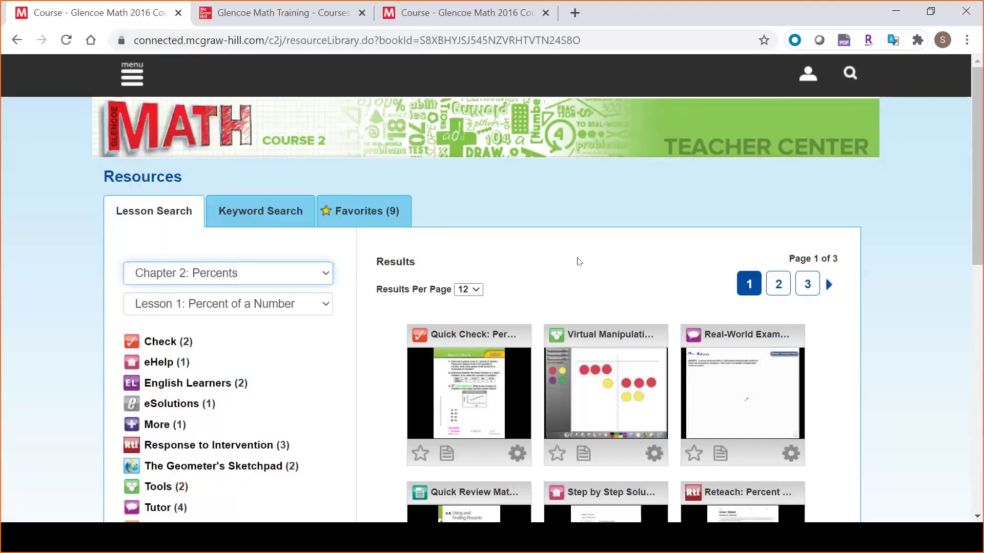
Step: Look through the lesson search's unit and chapter list and select Program Resources
click(325, 278)
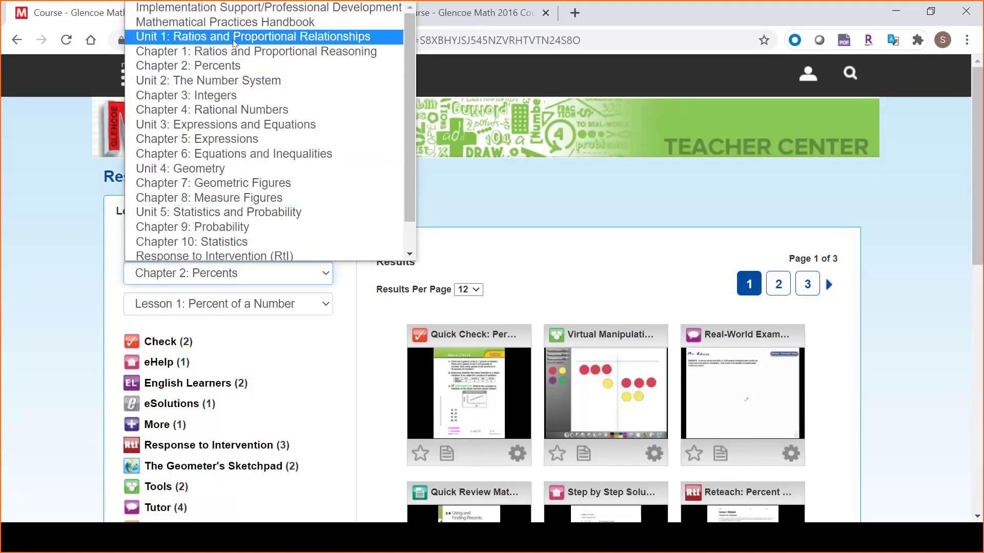
scroll(225, 183, down, 1)
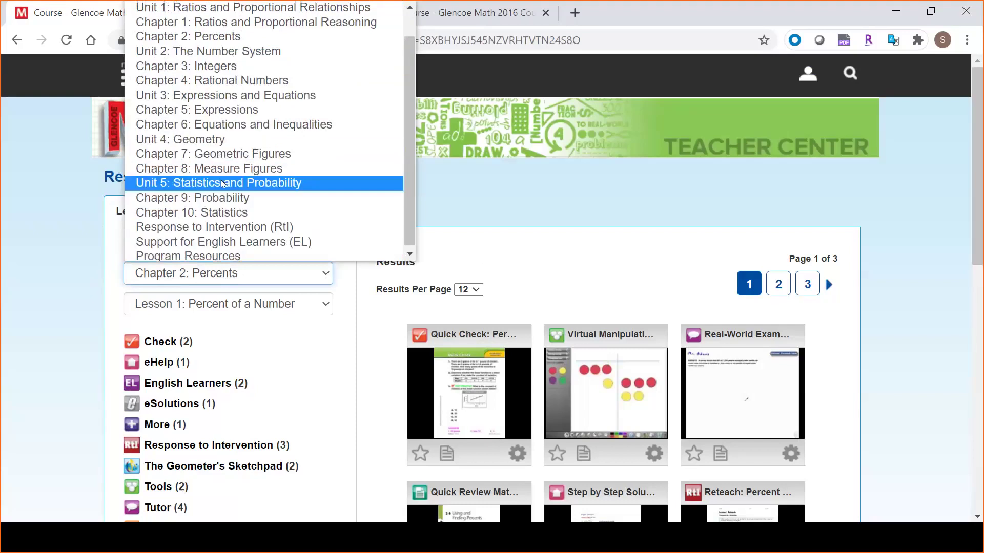
scroll(220, 194, up, 1)
scroll(221, 195, down, 1)
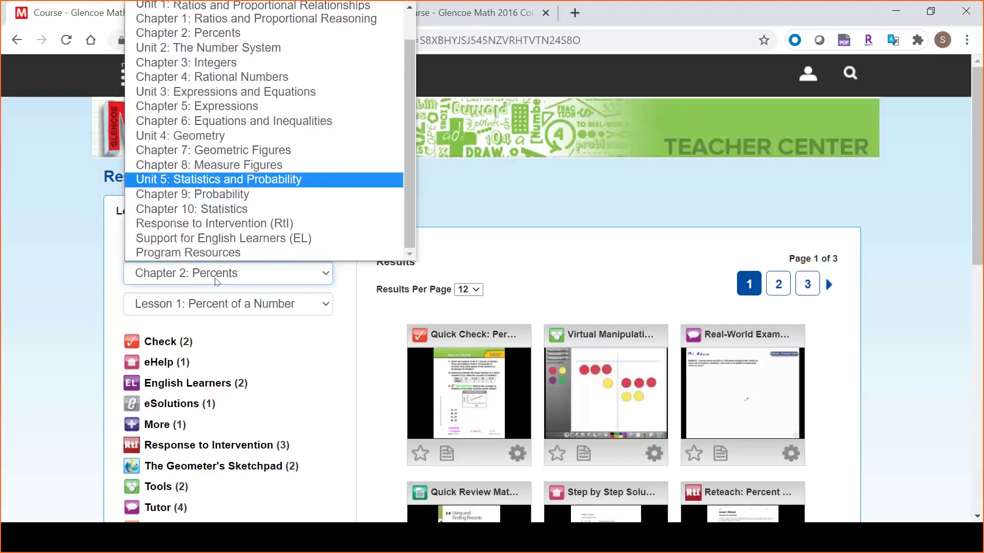
click(202, 253)
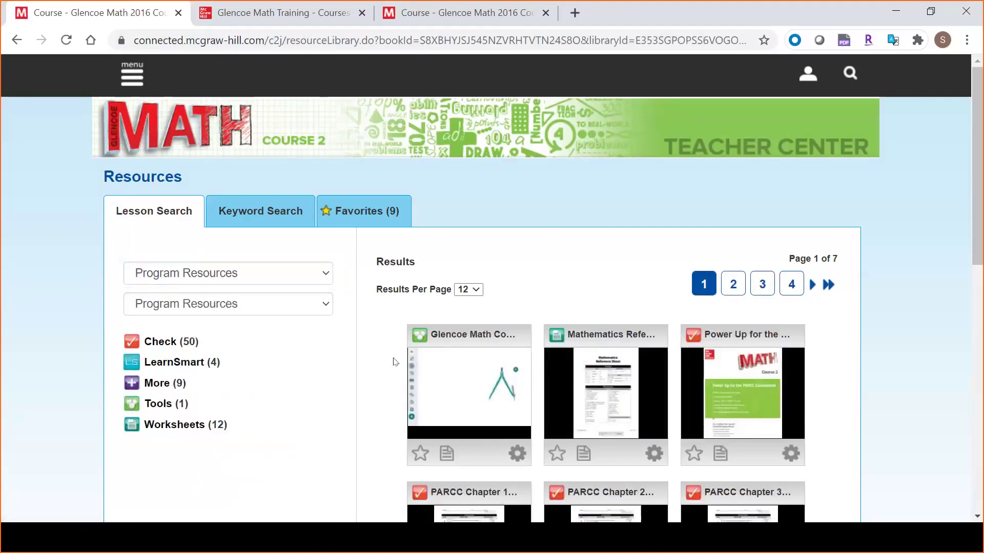
Step: Look through the first page of Program Resources, including the eToolkit and the PARCC chapter materials
mouse_move(480, 334)
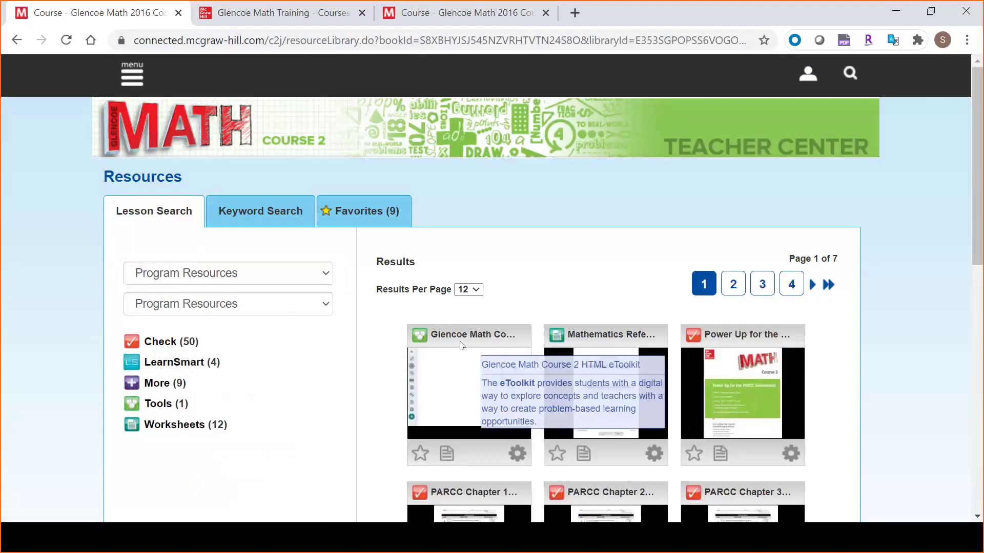
scroll(548, 285, down, 6)
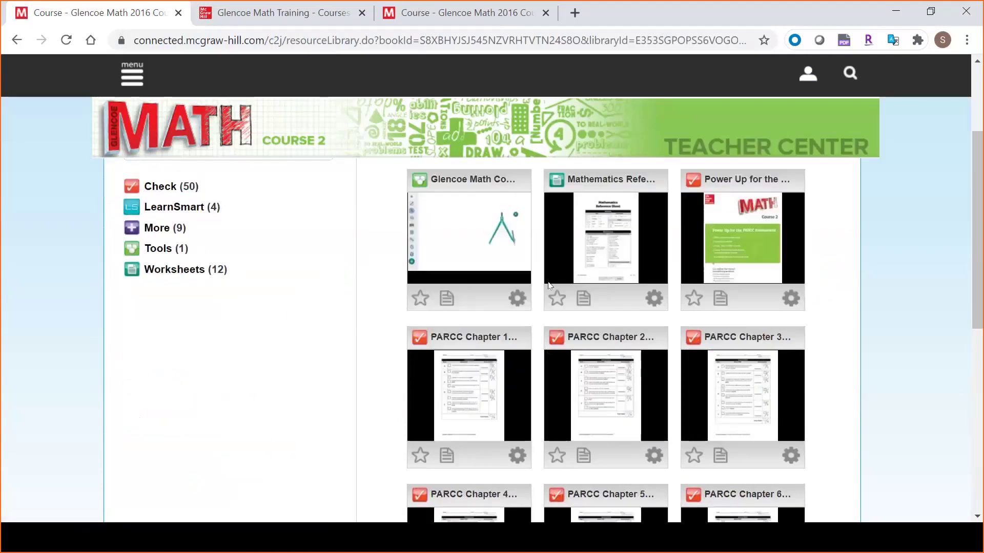
scroll(549, 284, down, 4)
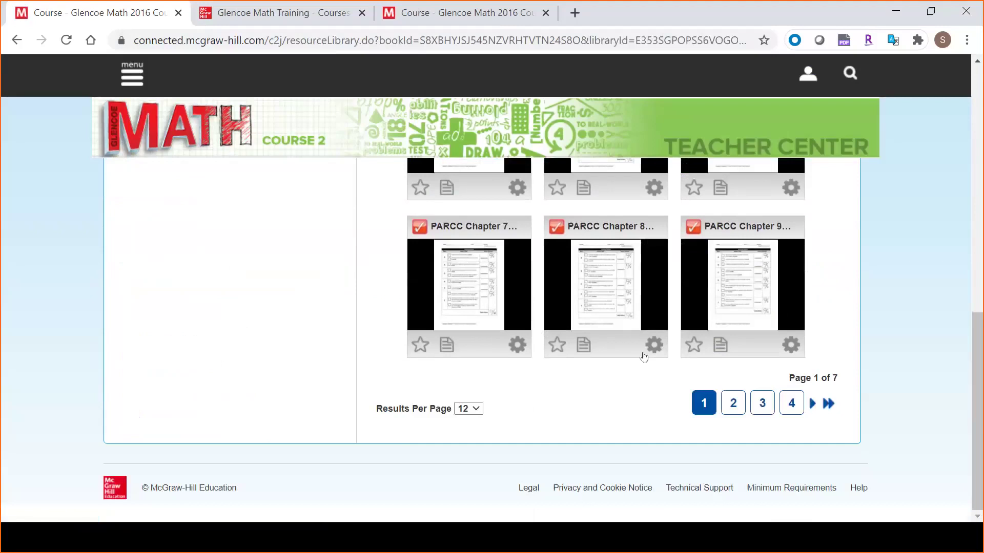
scroll(515, 417, up, 10)
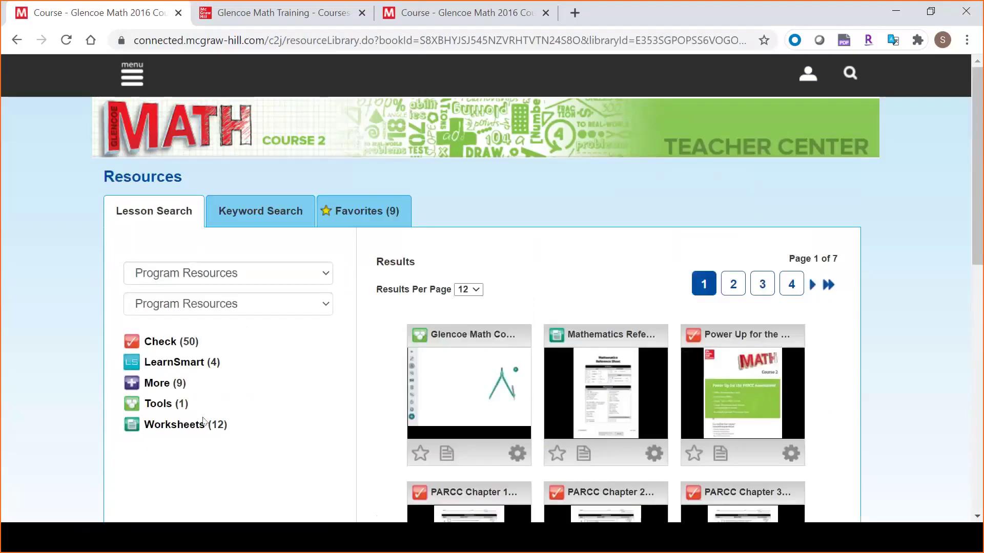
Step: Filter the Program Resources to LearnSmart, look over its materials, and return to all resources
click(171, 366)
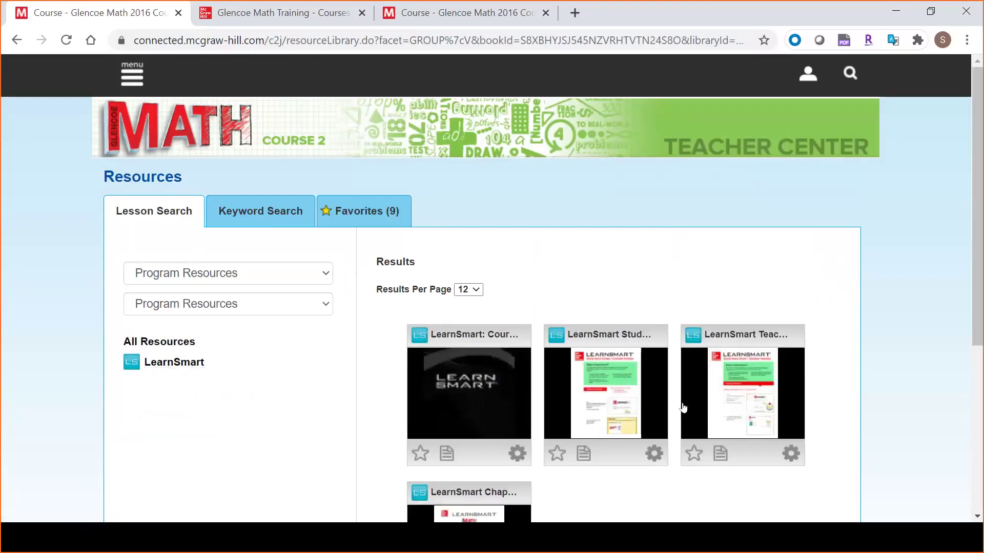
scroll(689, 408, down, 2)
scroll(697, 408, up, 1)
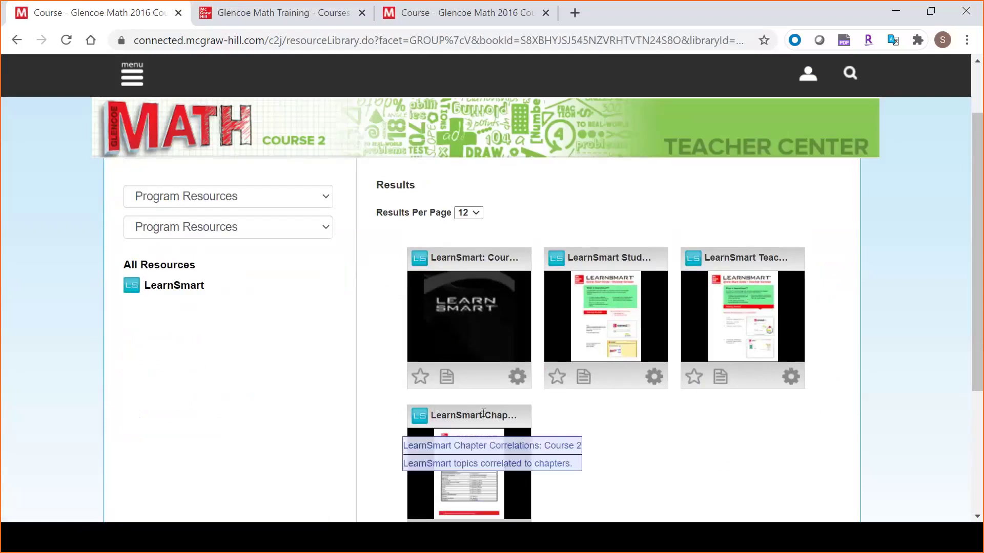
scroll(208, 413, up, 2)
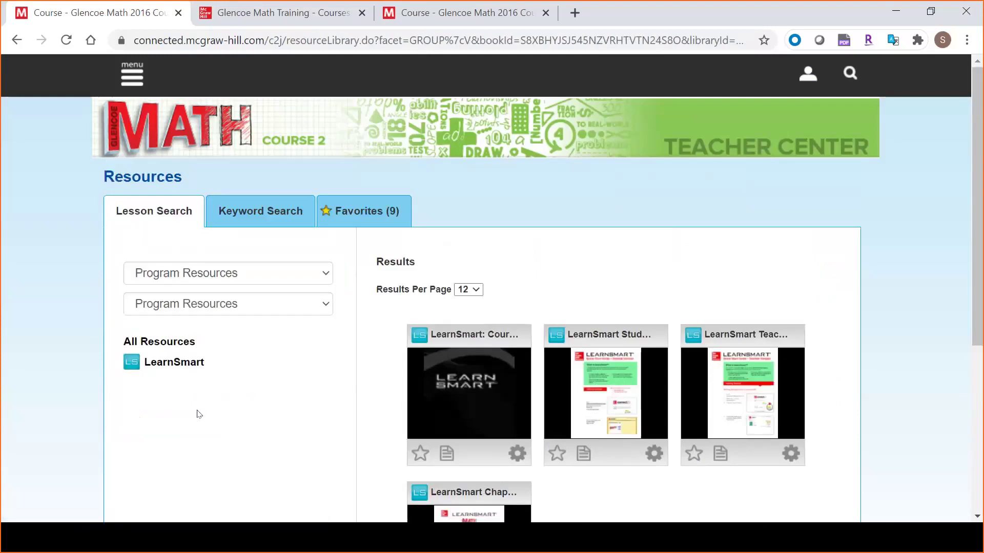
click(155, 349)
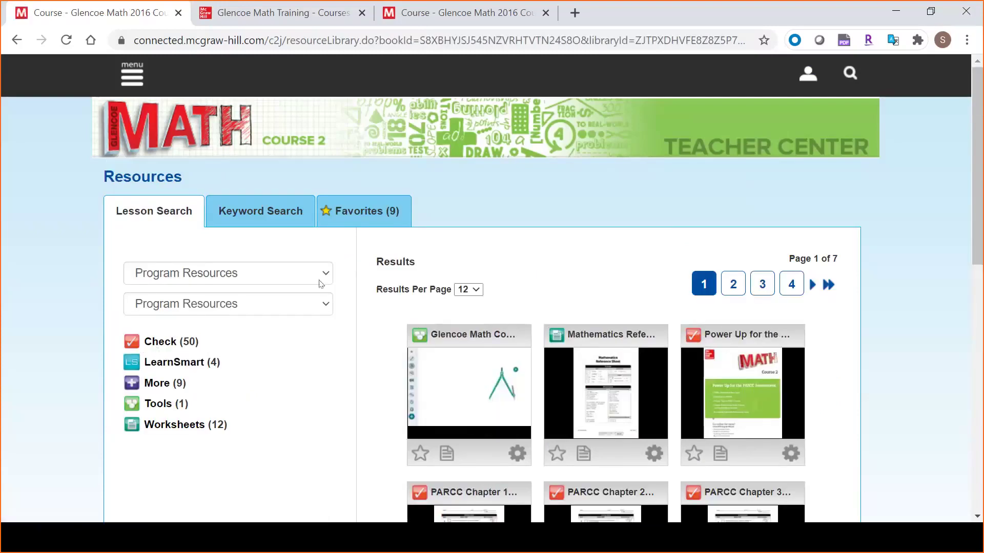
Step: Switch the lesson search to Chapter 2: Percents and review the Chapter Overview resource categories and results
click(321, 281)
scroll(214, 254, up, 1)
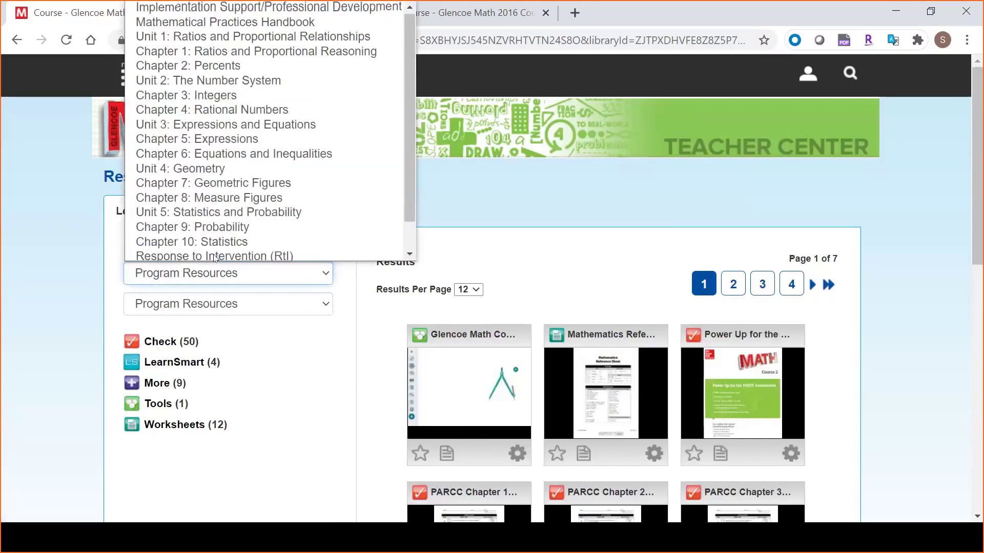
click(161, 70)
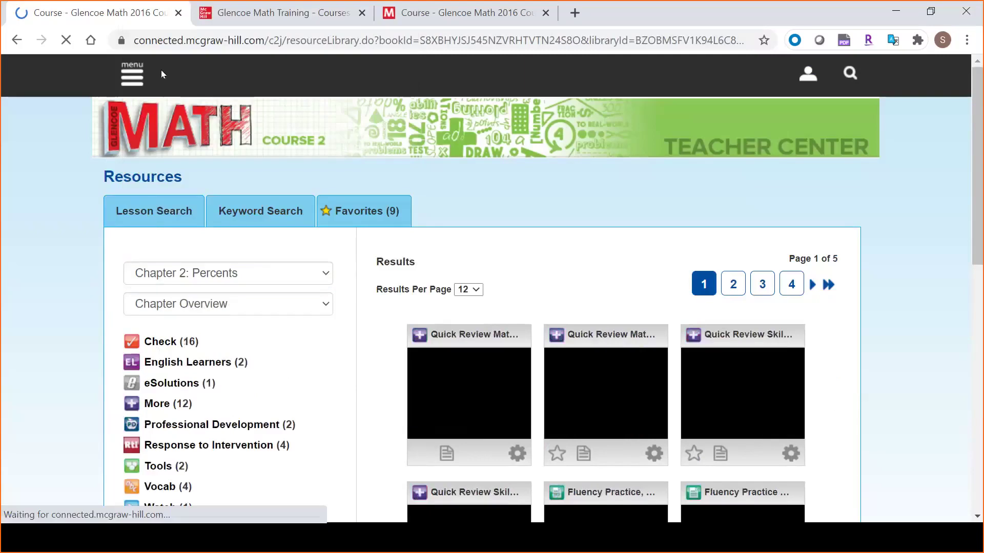
scroll(353, 336, down, 1)
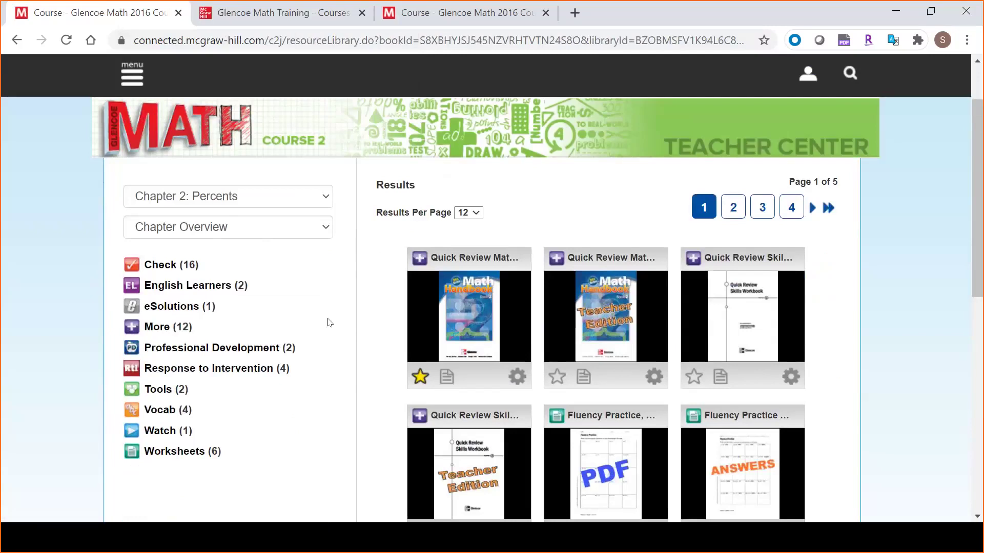
scroll(330, 323, up, 1)
drag(979, 121, 980, 168)
mouse_move(507, 225)
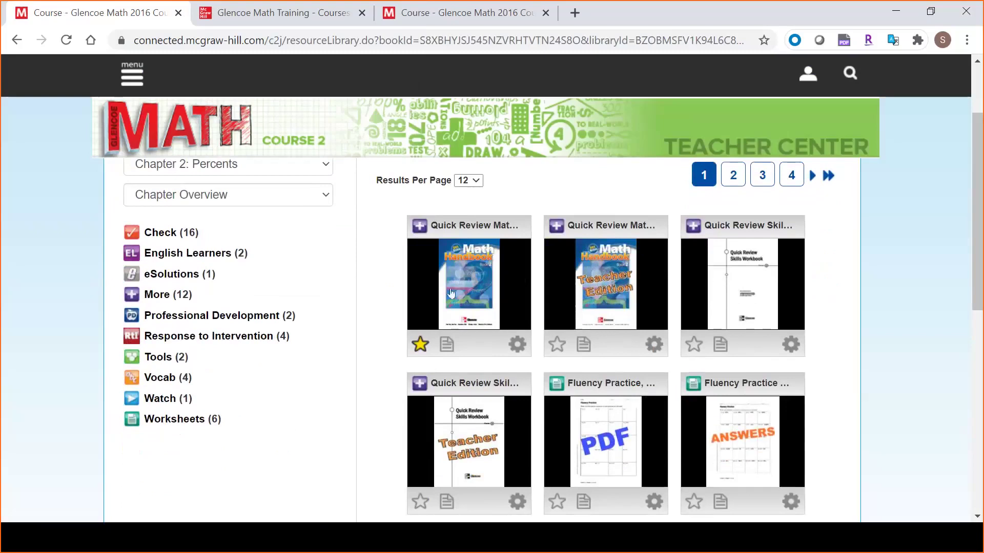
Step: Open the student Quick Review Math Handbook Book 2 PDF and browse its opening pages
click(478, 282)
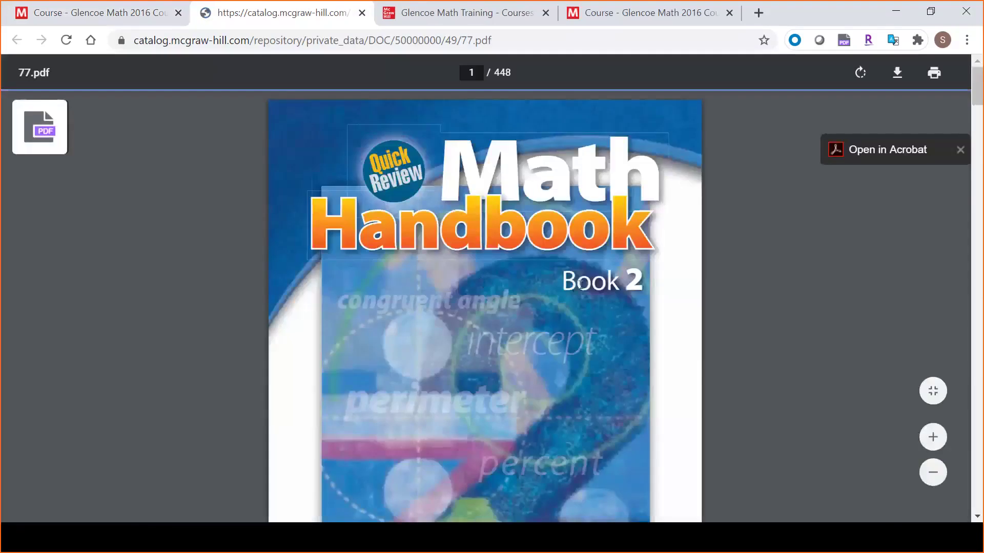
scroll(538, 281, down, 5)
scroll(580, 284, down, 6)
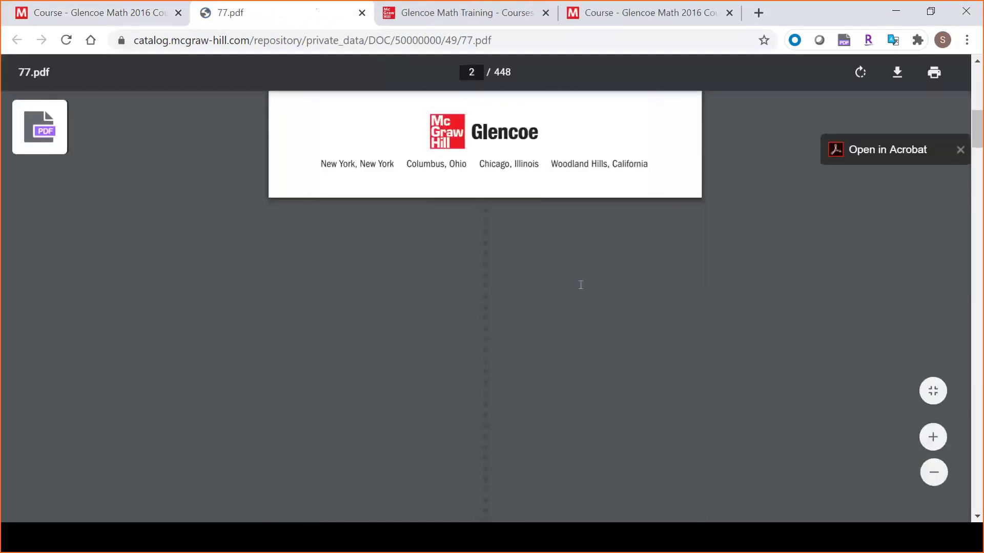
Step: Open the handbook PDF in Adobe Acrobat and browse the Handbook at a Glance page and section 4-3, Analyzing Data
click(855, 151)
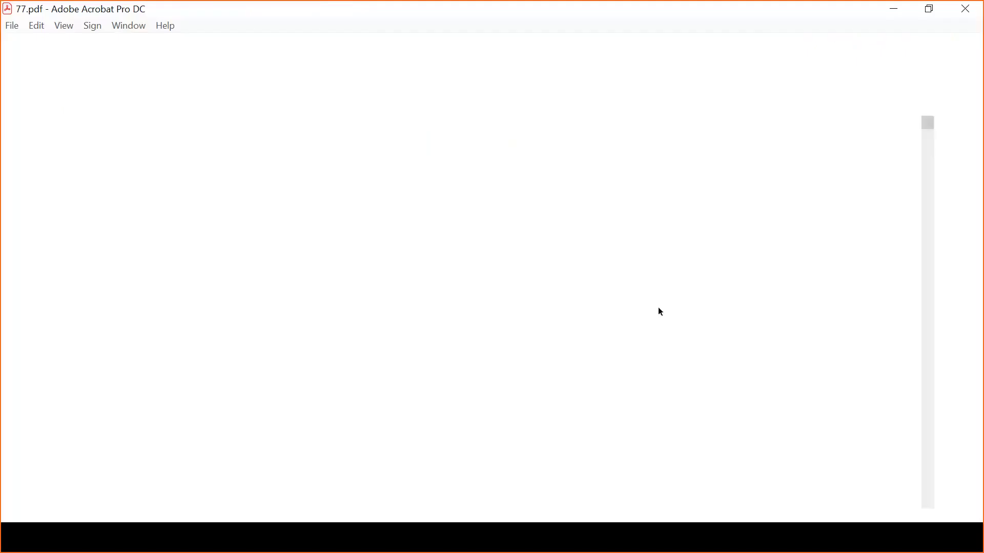
scroll(659, 312, down, 10)
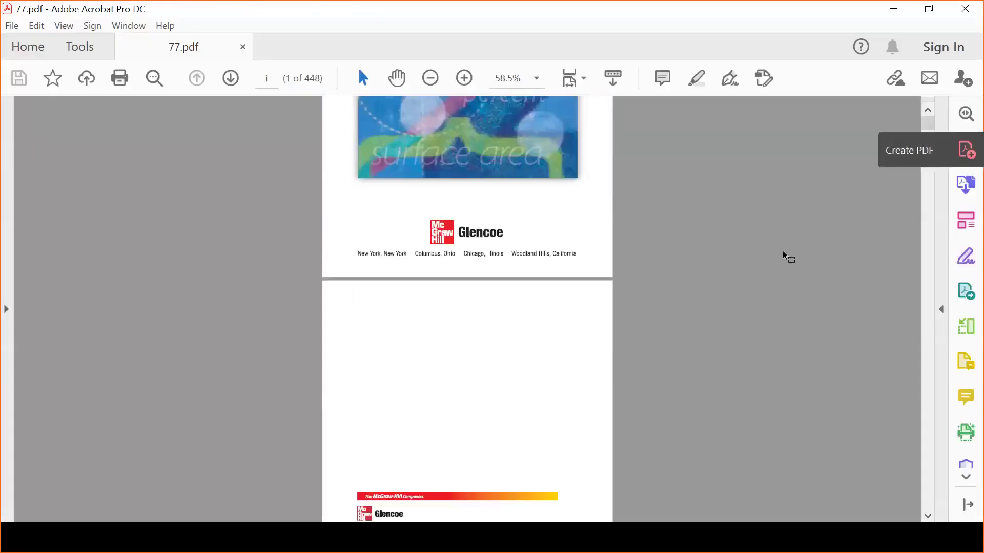
scroll(783, 259, down, 5)
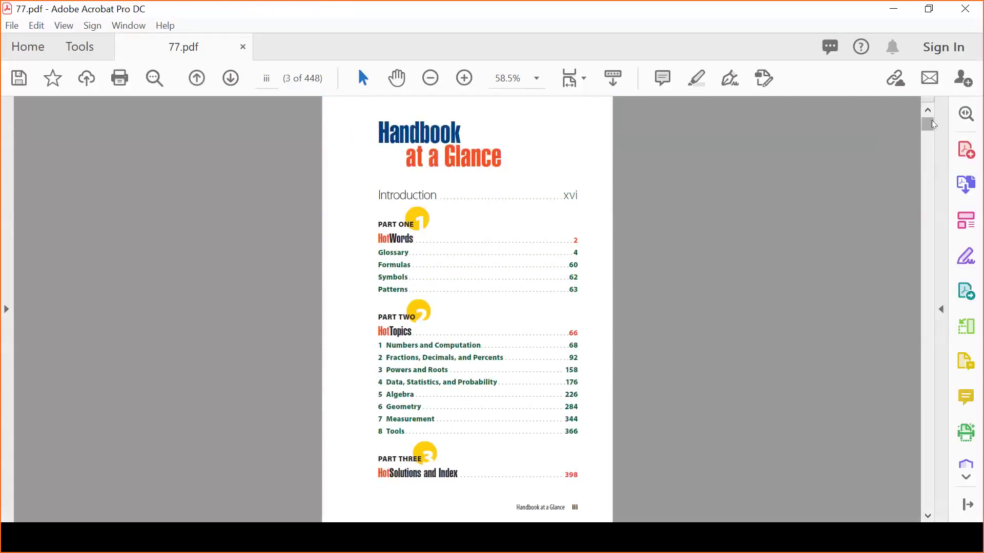
drag(928, 124, 973, 302)
scroll(689, 288, up, 12)
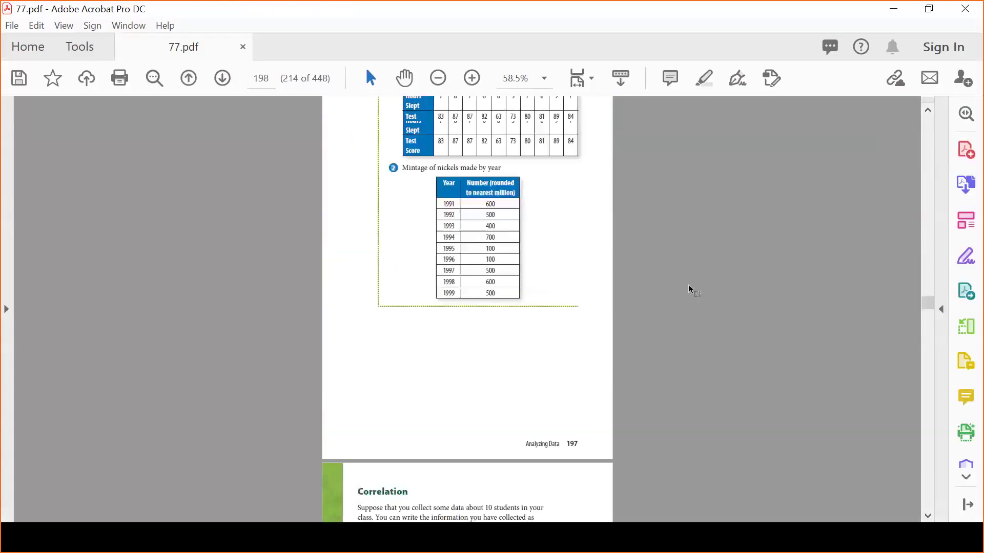
scroll(690, 287, up, 3)
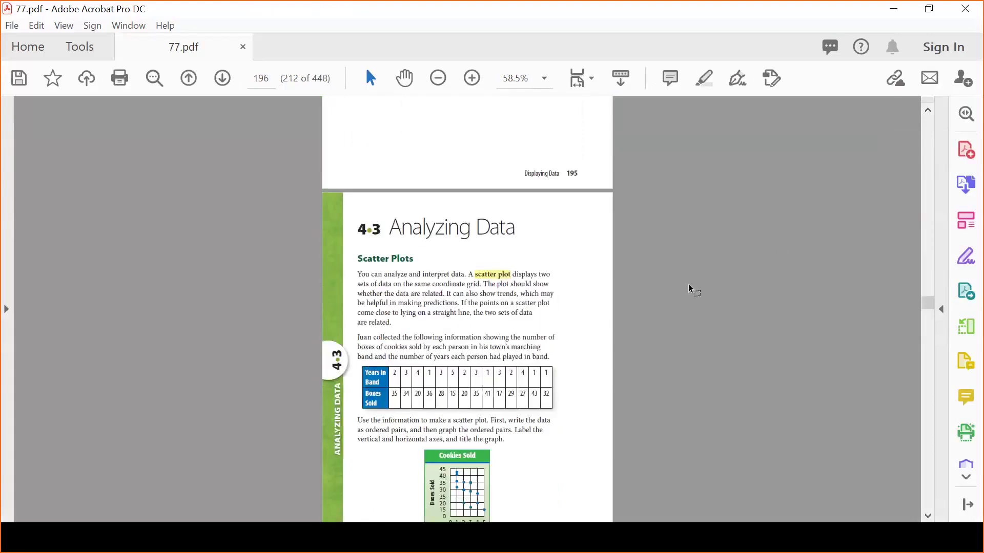
Step: Read the Scatter Plots lesson and its Check It Out exercises in handbook section 4-3, Analyzing Data
scroll(690, 285, down, 4)
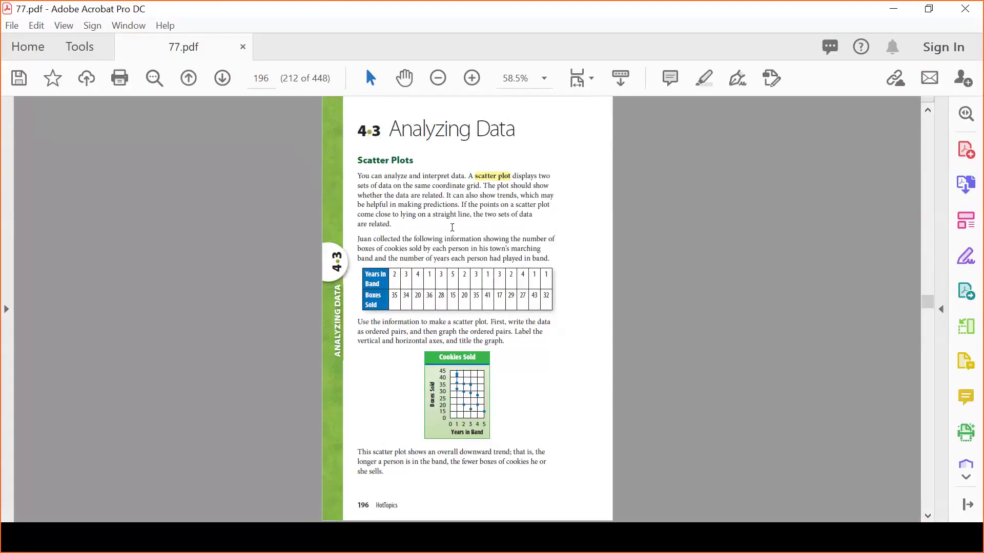
scroll(454, 263, down, 3)
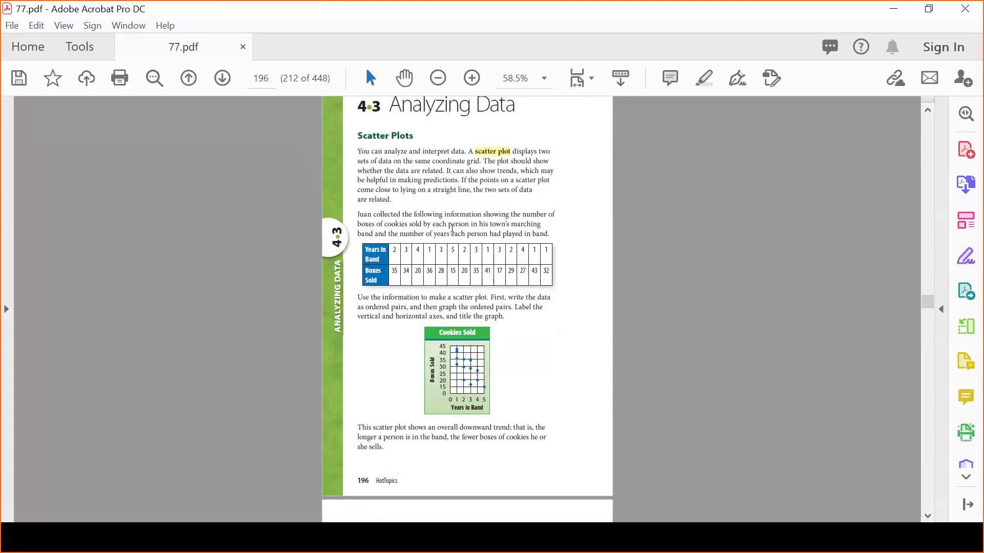
scroll(454, 262, down, 3)
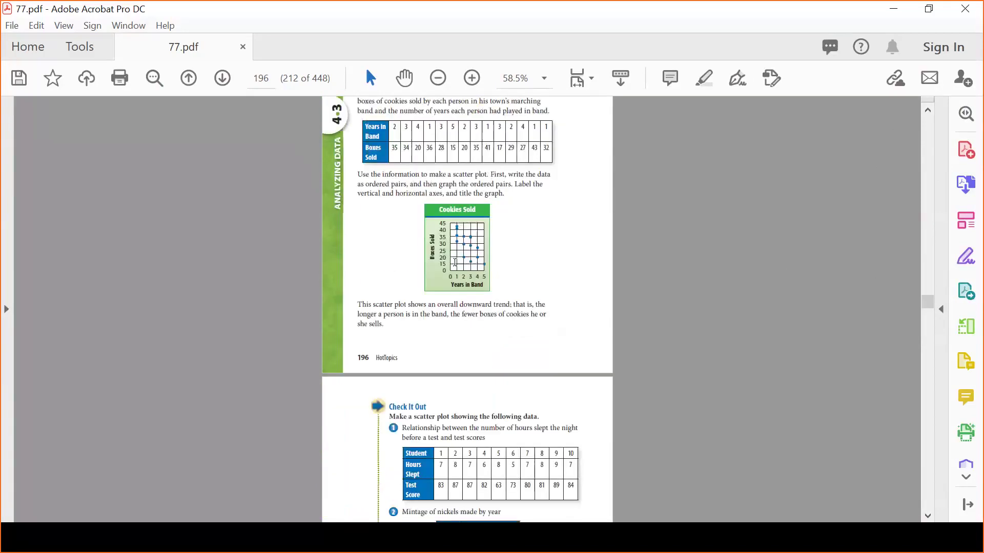
scroll(453, 262, up, 7)
scroll(454, 262, up, 20)
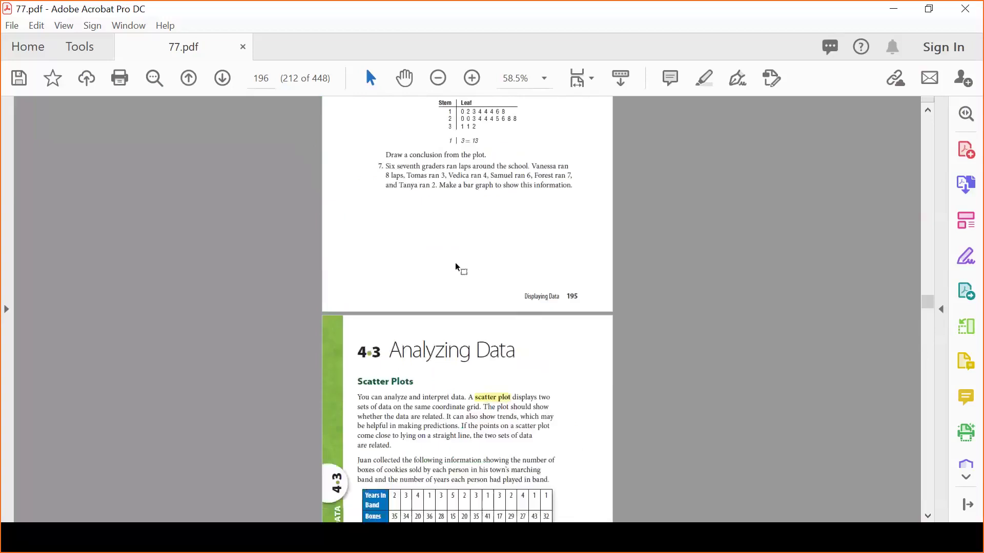
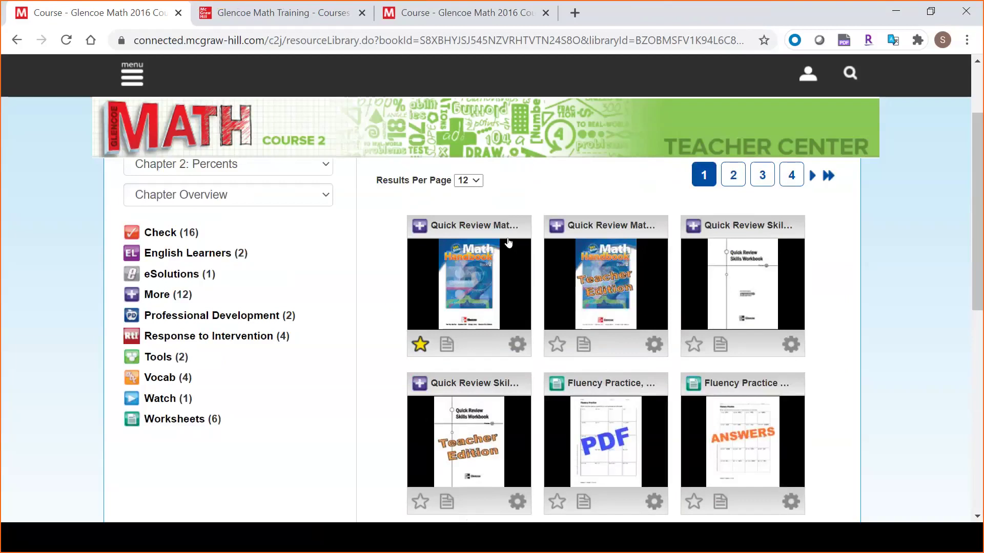
Step: Look over the first page of Chapter 2 Chapter Overview resources in the Teacher Center and read the Family Letter: Percents description
mouse_move(517, 236)
scroll(537, 264, down, 3)
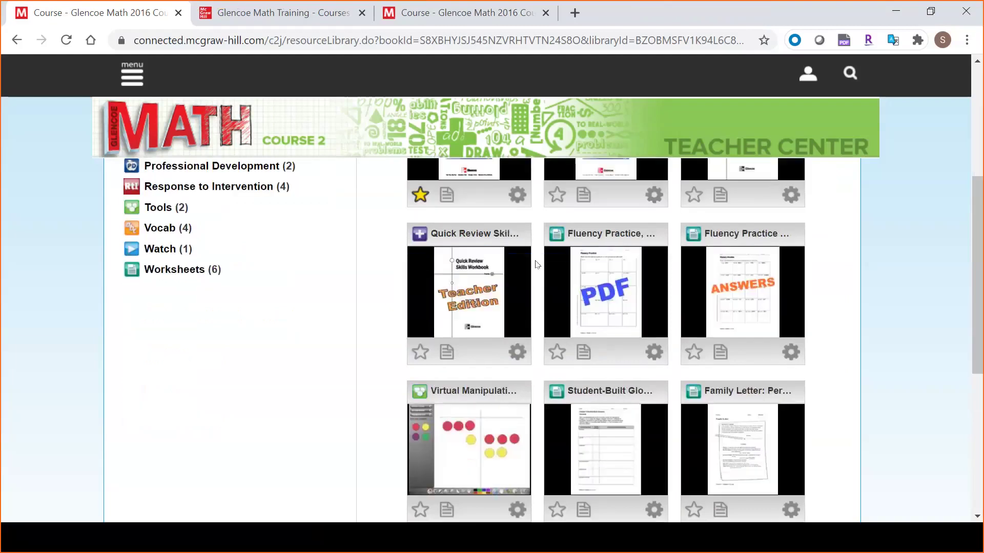
scroll(536, 264, down, 5)
scroll(738, 232, up, 2)
mouse_move(739, 232)
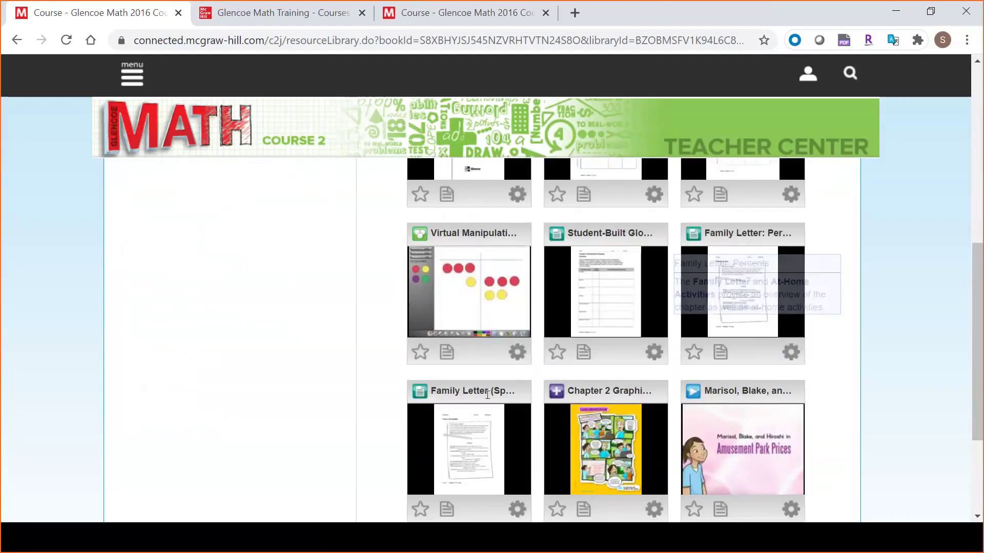
mouse_move(766, 243)
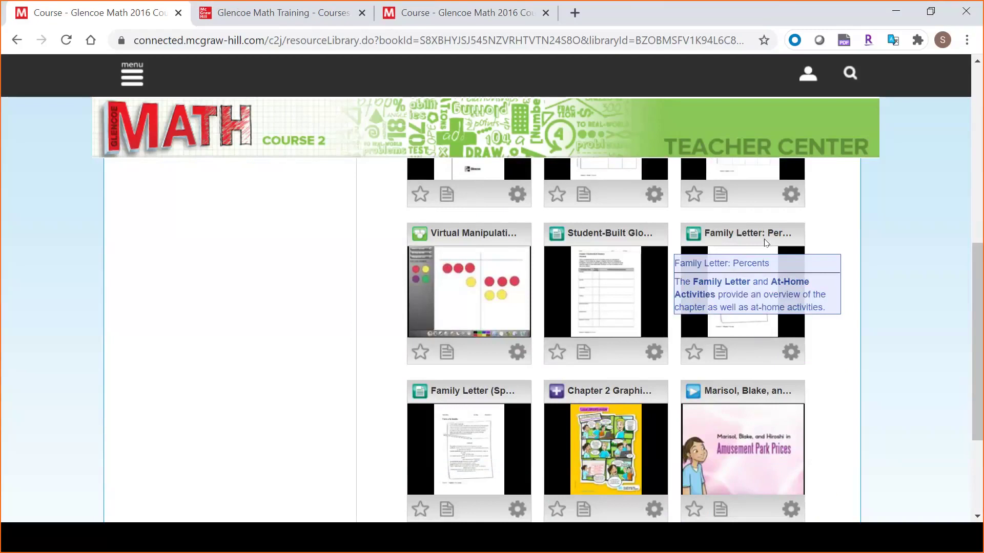
scroll(764, 245, down, 2)
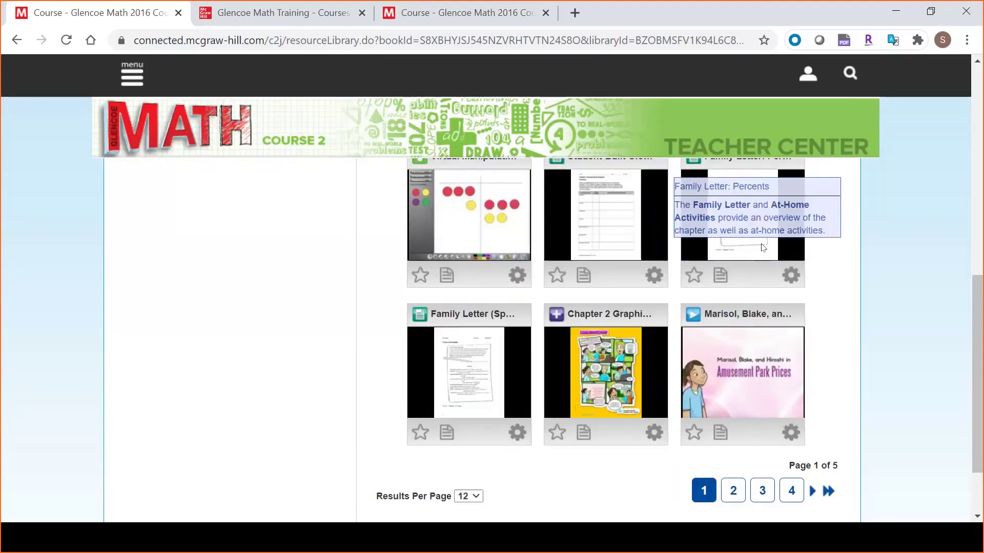
Step: Look at page 2 of the Chapter 2 resource results and set the results per page to 48
click(733, 492)
scroll(419, 348, up, 9)
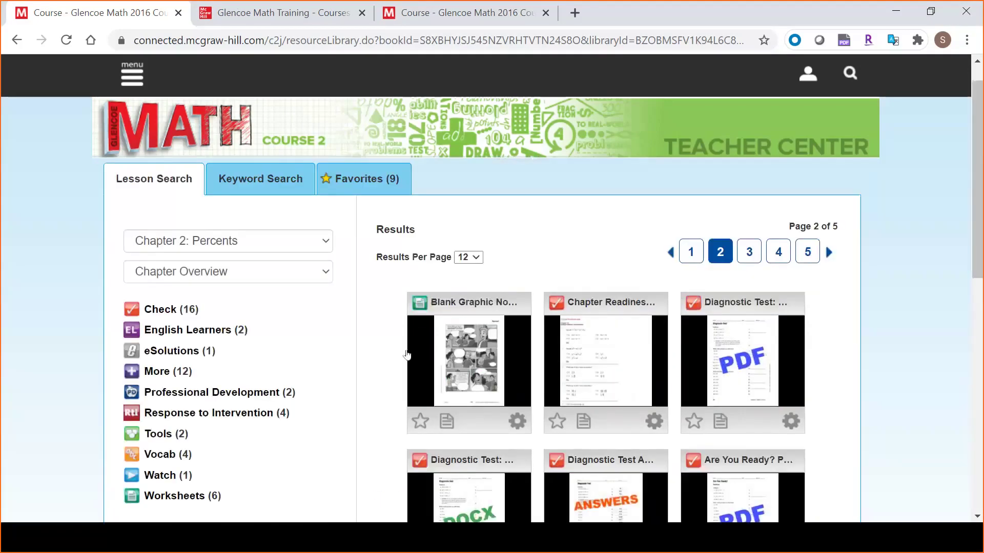
scroll(412, 351, down, 2)
scroll(409, 353, up, 1)
scroll(410, 353, up, 1)
click(474, 257)
click(466, 292)
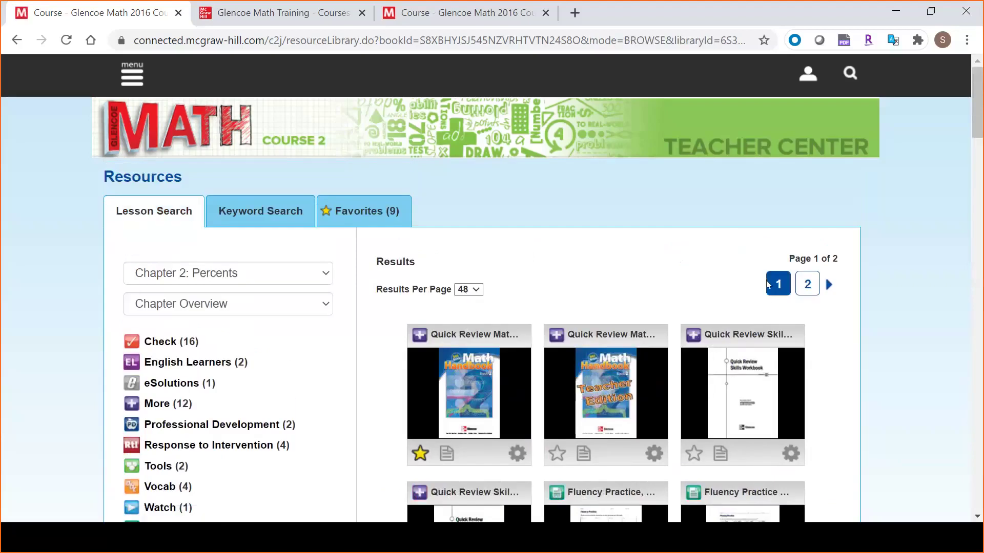
Step: Find the Diagnostic Test: Percents PDF among the Chapter 2 resources and read its description
drag(972, 108, 981, 219)
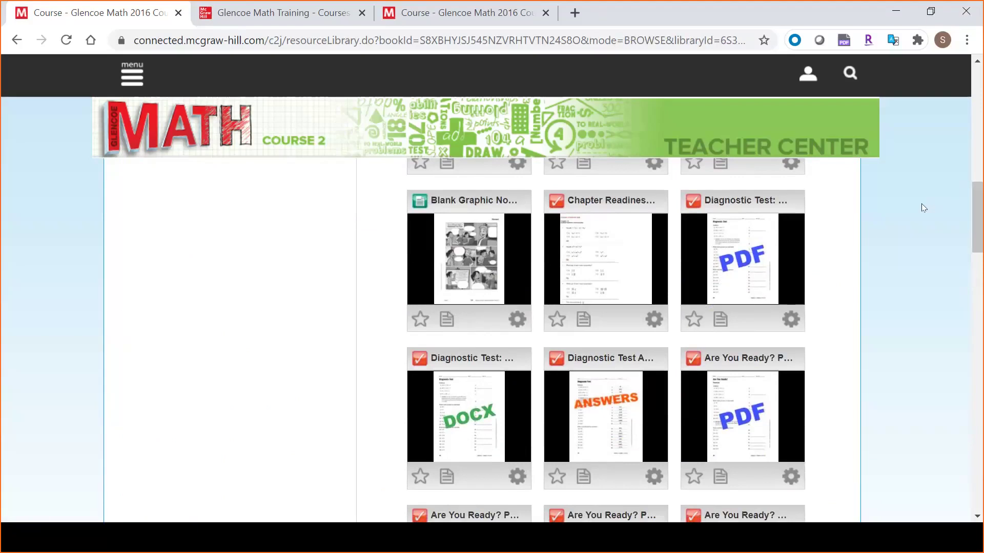
mouse_move(981, 216)
mouse_down()
mouse_move(980, 232)
mouse_move(980, 220)
mouse_up()
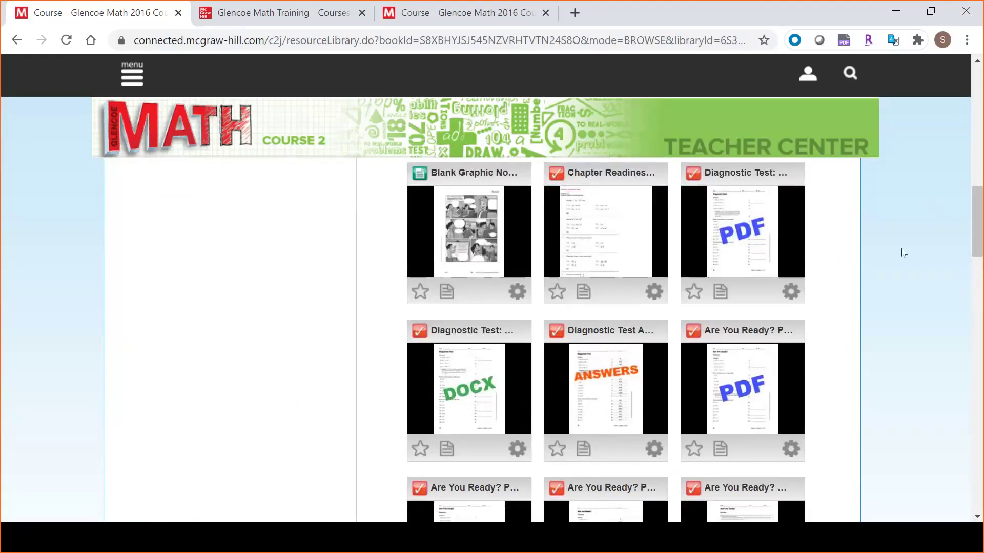
mouse_move(772, 328)
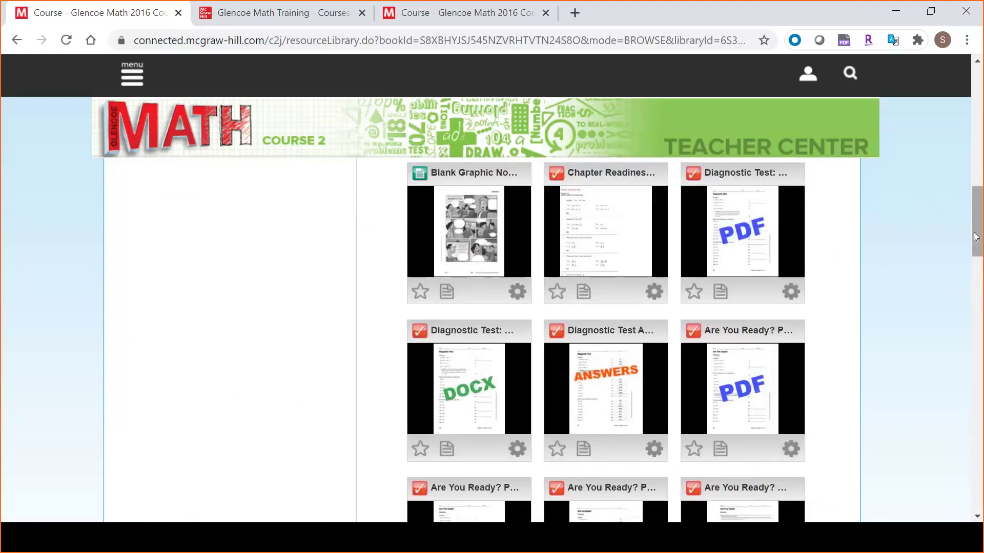
mouse_move(981, 240)
mouse_down()
mouse_move(981, 292)
mouse_move(968, 239)
mouse_up()
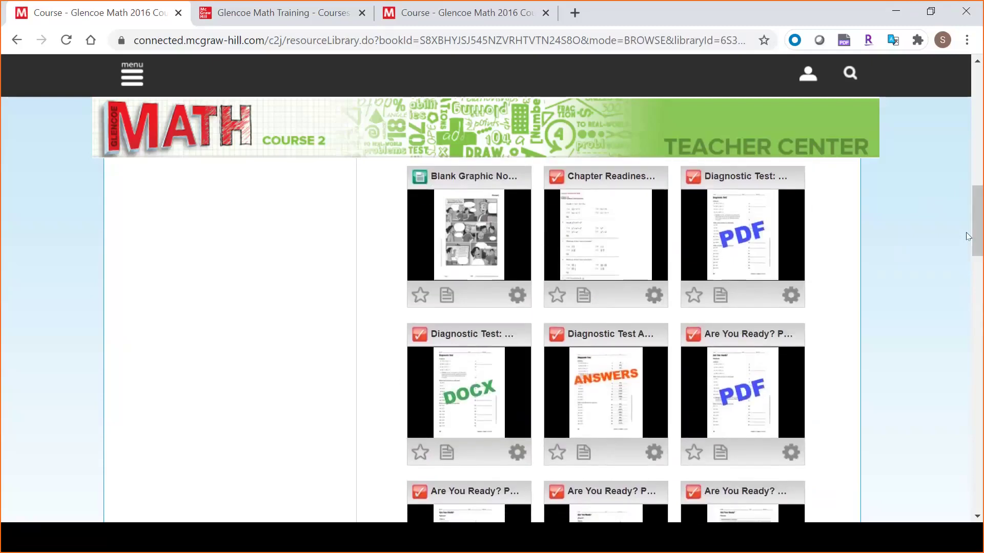
mouse_move(744, 172)
drag(978, 205, 957, 198)
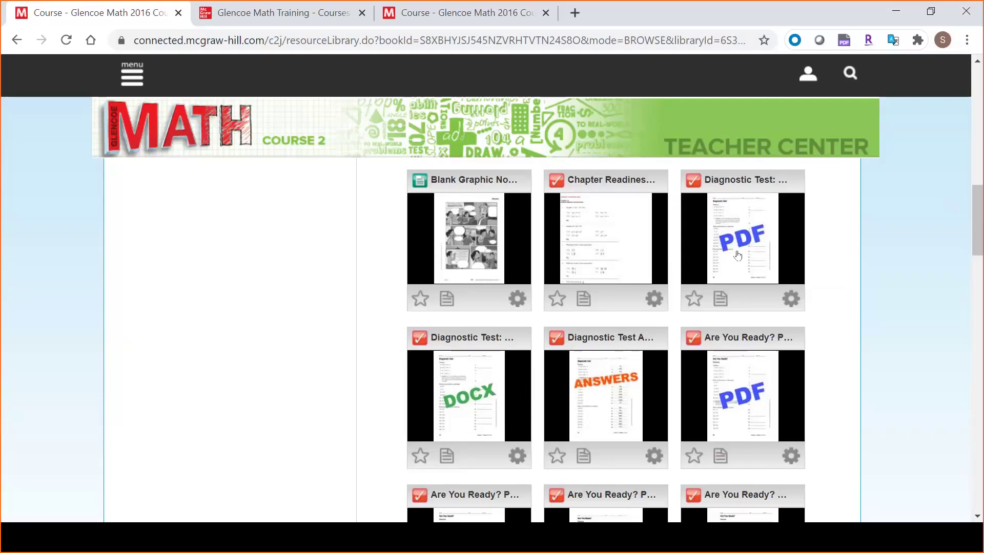
mouse_move(755, 191)
mouse_move(730, 179)
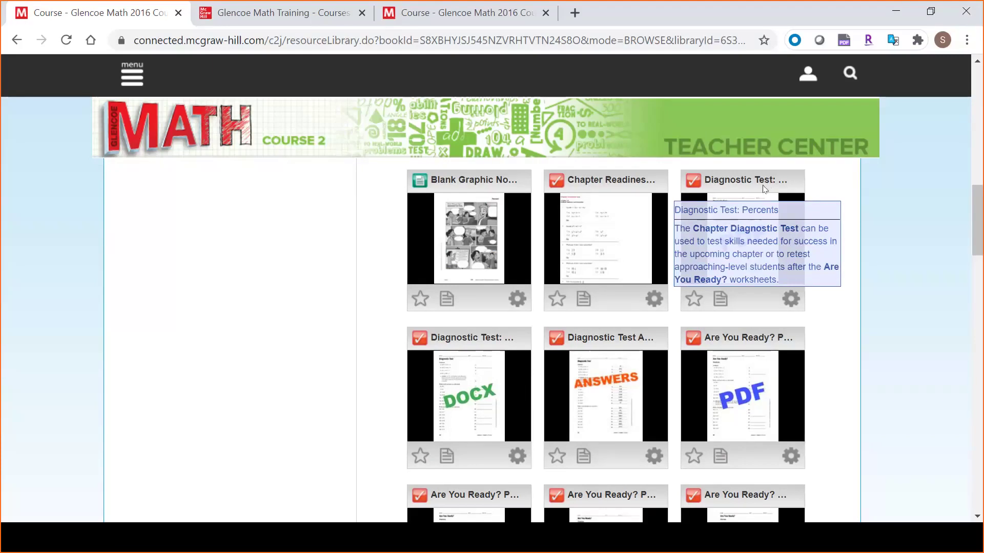
Step: Find the Are You Ready? Practice: Percents PDF and read its description
drag(979, 225, 981, 251)
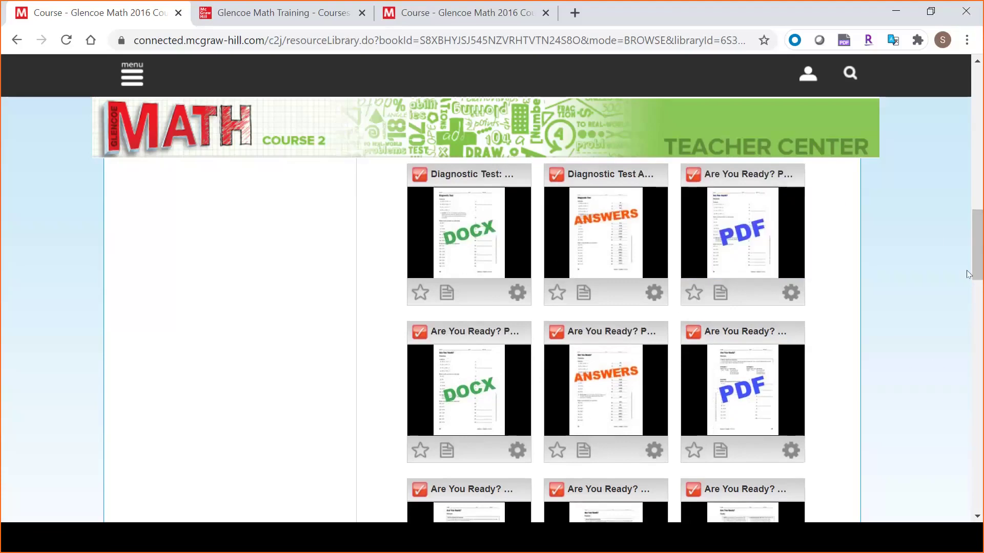
mouse_move(968, 270)
mouse_down()
mouse_move(979, 271)
mouse_move(977, 255)
mouse_up()
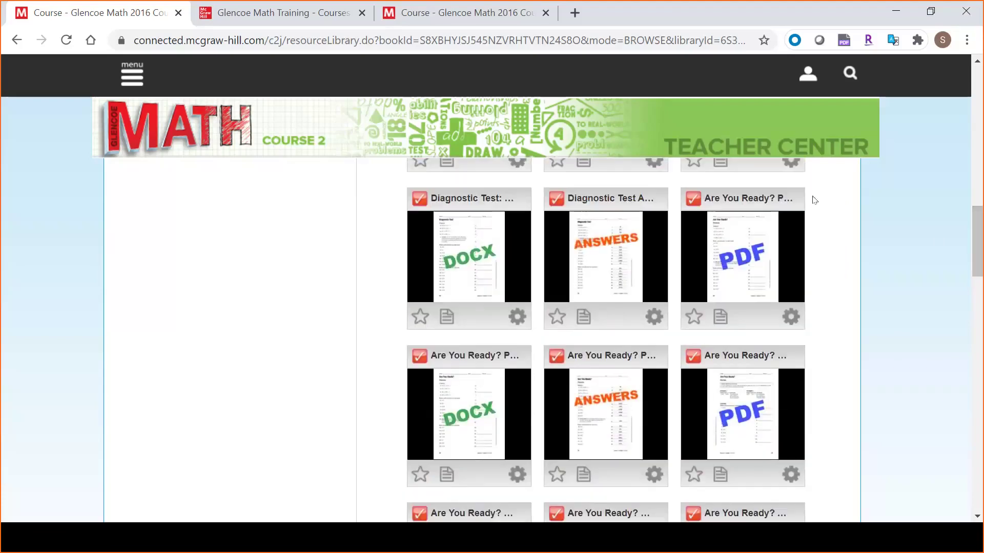
mouse_move(771, 206)
mouse_move(757, 198)
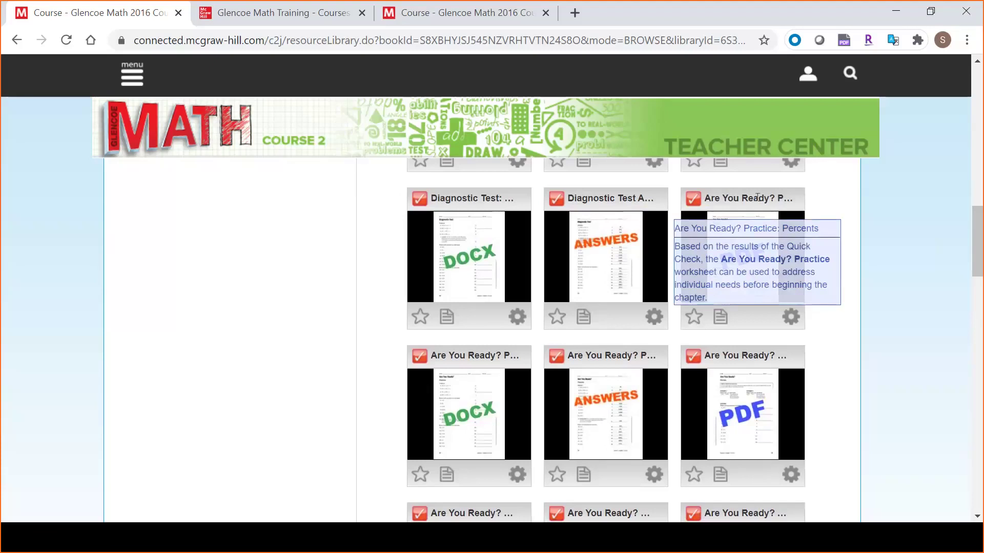
Step: Open the Are You Ready? Review: Percents PDF, look through its examples and exercises, and close the worksheet
scroll(822, 307, down, 1)
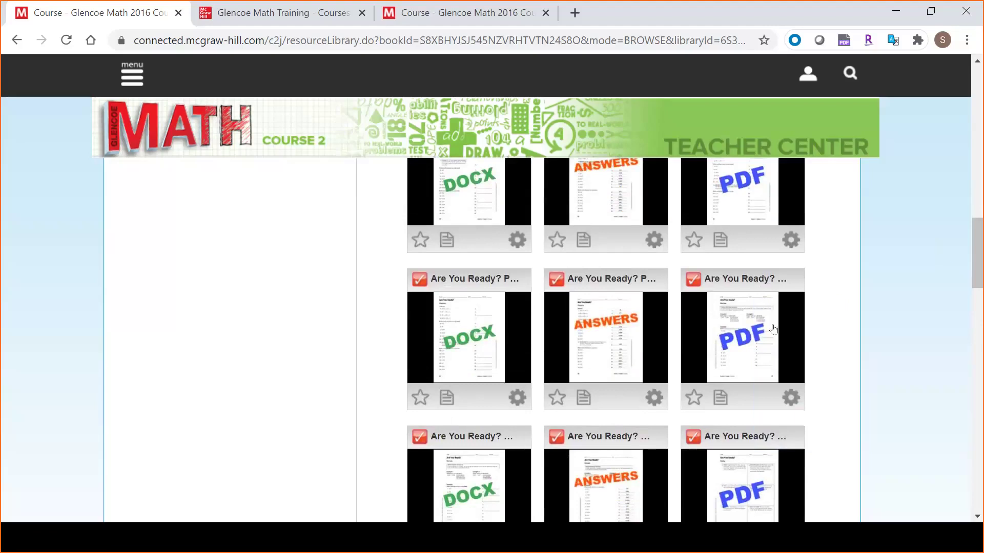
click(739, 310)
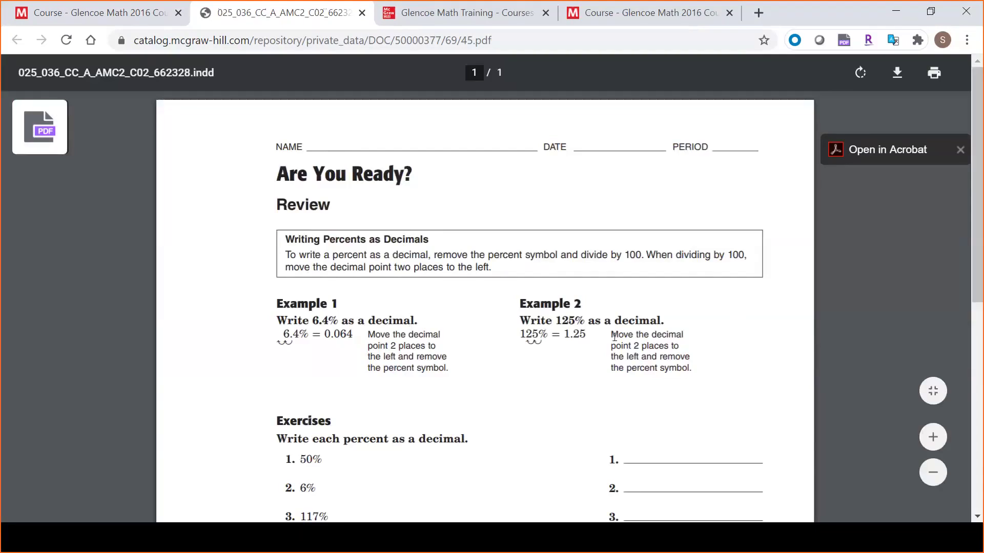
scroll(614, 337, down, 7)
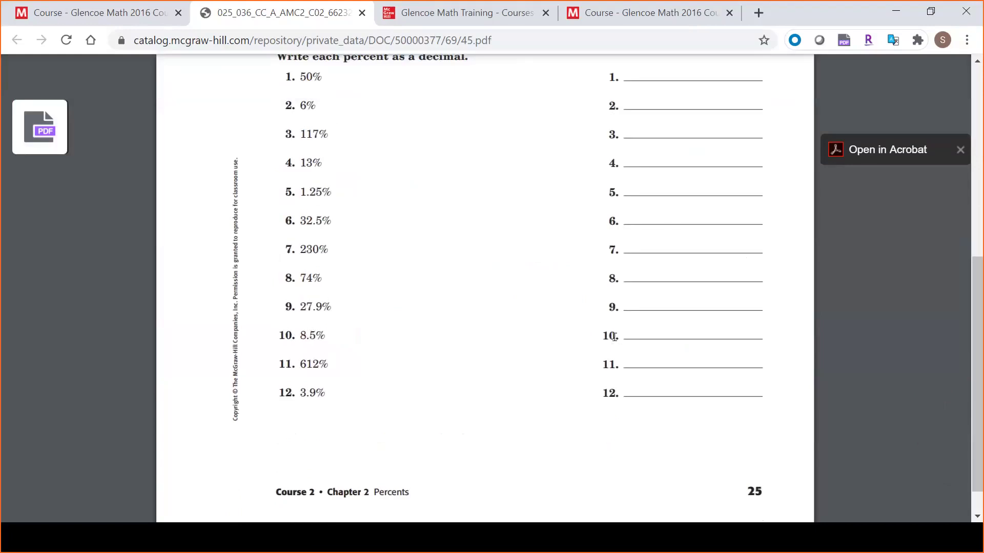
scroll(614, 336, up, 7)
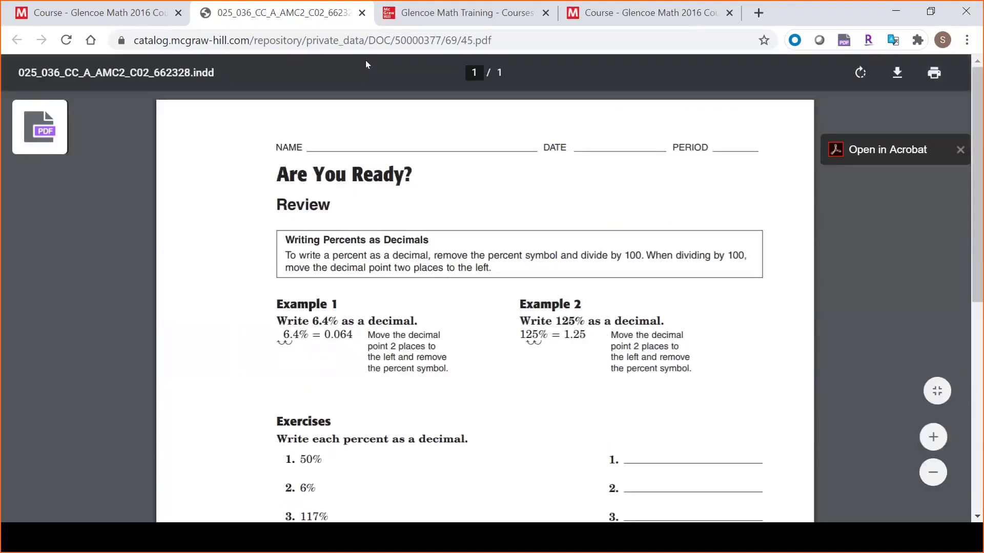
click(362, 12)
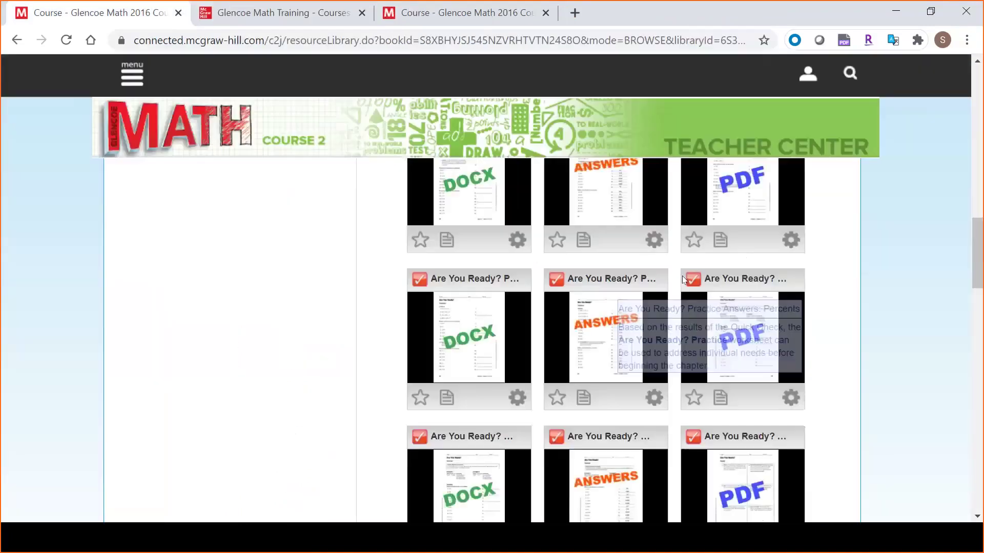
Step: Compare the descriptions of the Are You Ready? Review, Apply and Practice worksheets for Percents
scroll(741, 278, up, 1)
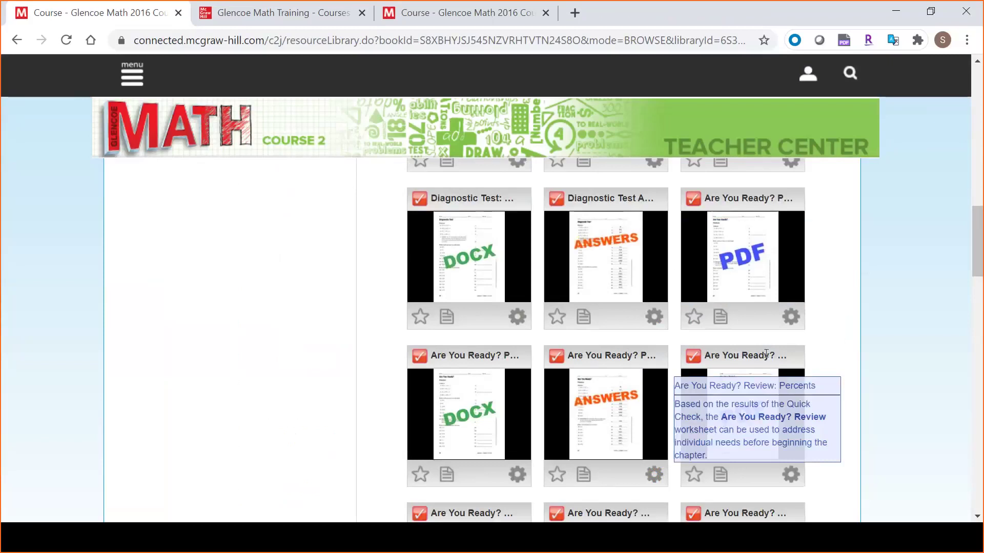
scroll(765, 354, down, 3)
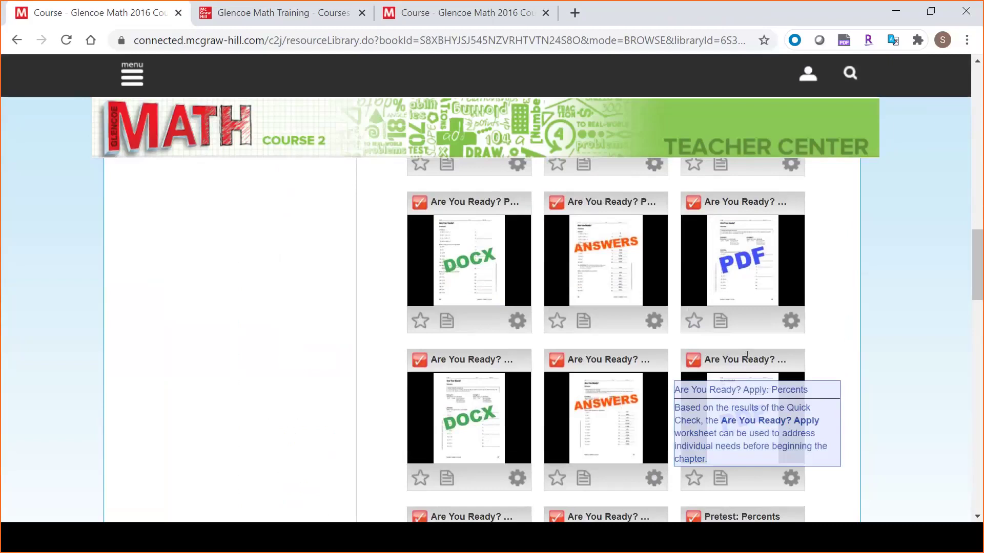
scroll(742, 357, up, 3)
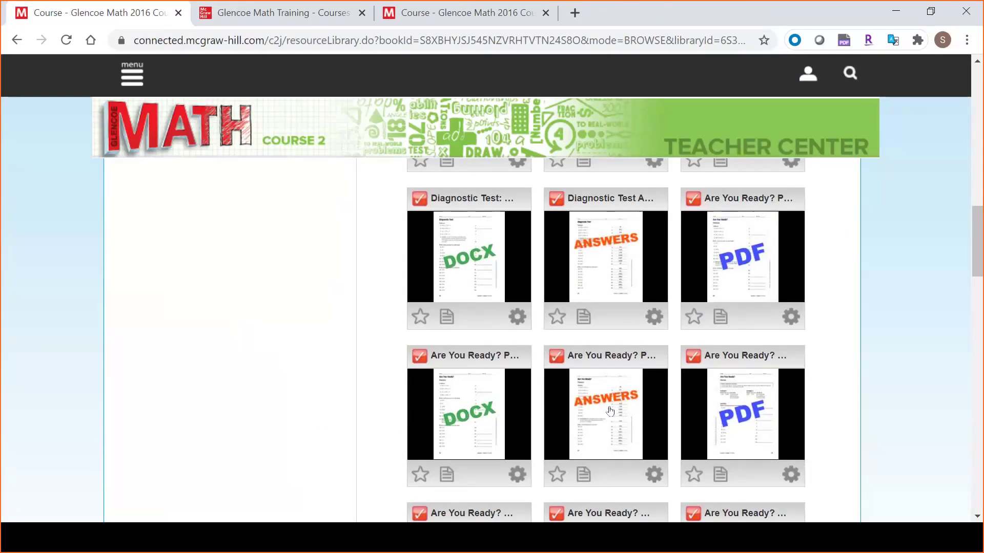
mouse_move(738, 227)
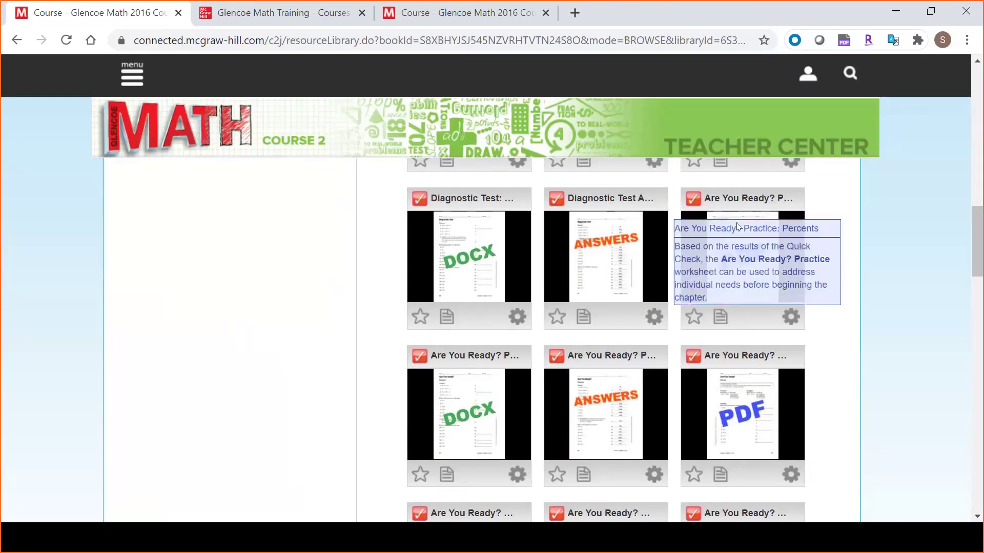
mouse_move(757, 370)
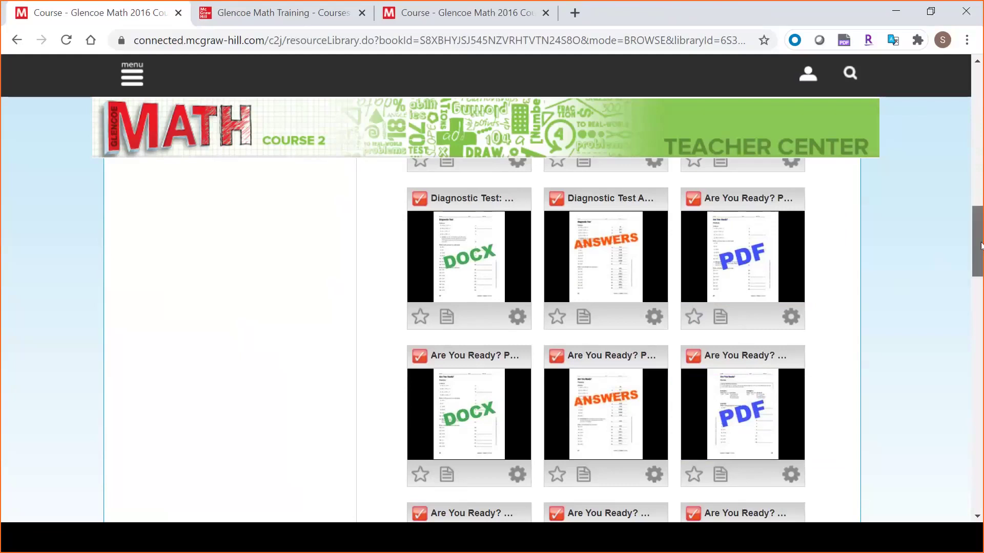
mouse_move(981, 246)
mouse_down()
mouse_move(981, 261)
mouse_move(975, 243)
mouse_up()
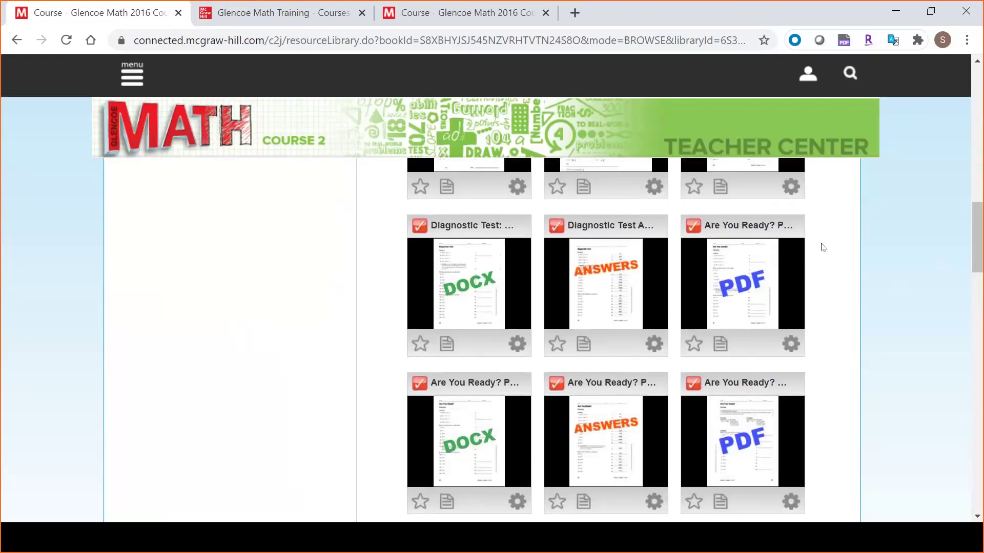
Step: Start a new assignment from the Diagnostic Test: Percents PDF resource
scroll(965, 249, up, 4)
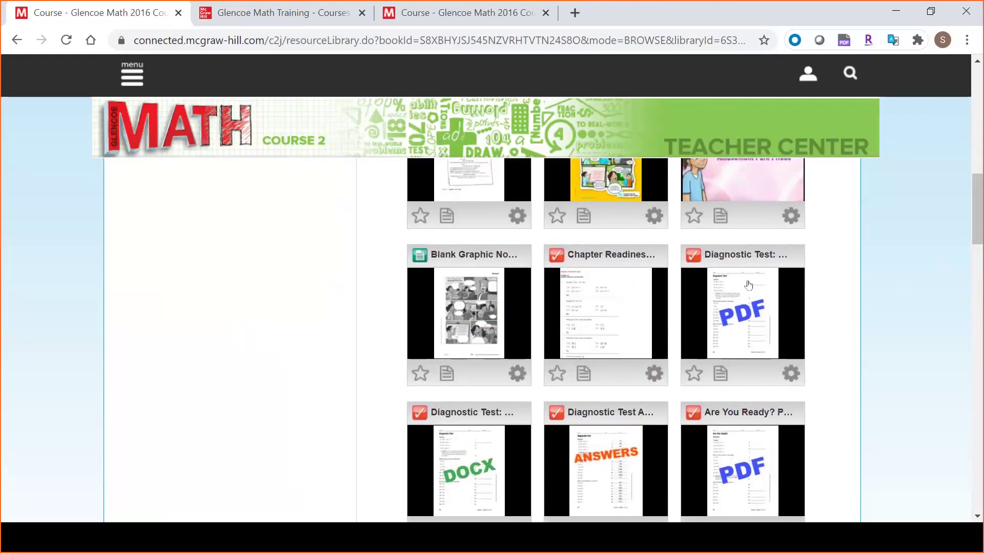
scroll(975, 205, down, 2)
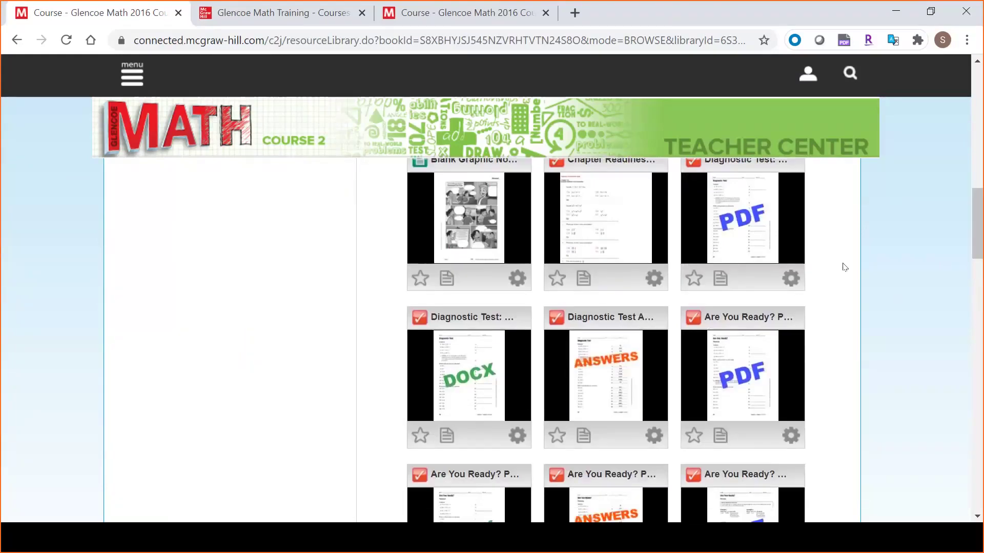
click(791, 281)
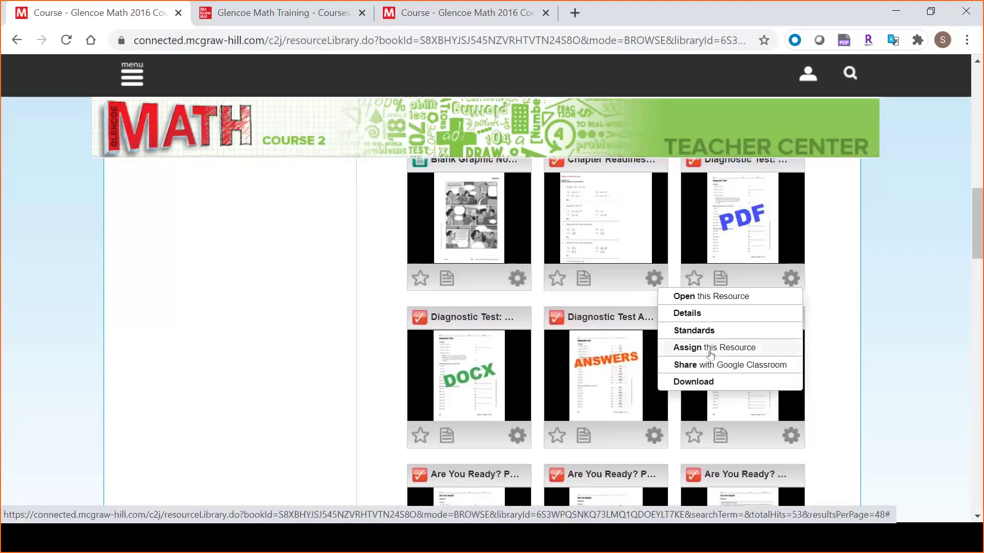
click(740, 348)
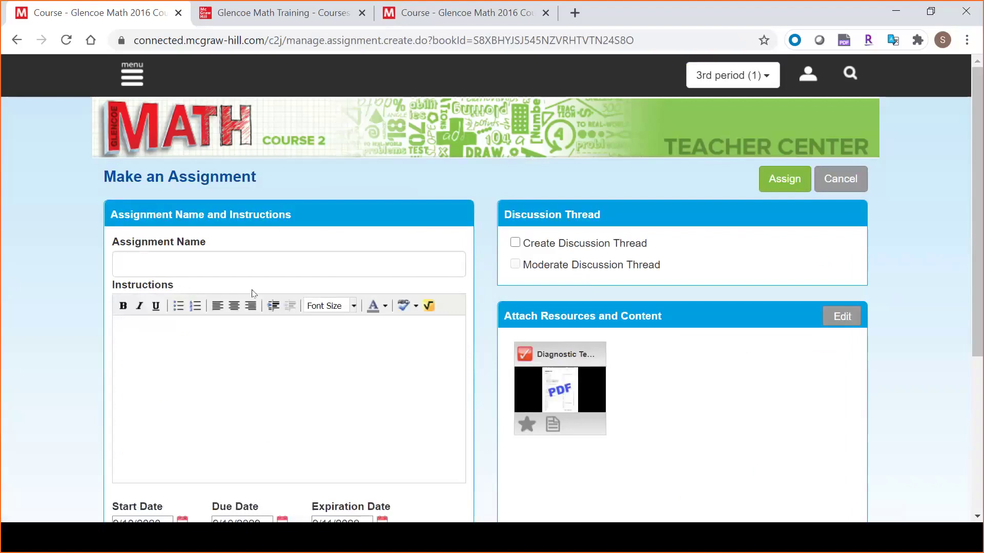
Step: Name the assignment "Try your best" and enter the instructions "Do this without any outside assistance."
click(231, 264)
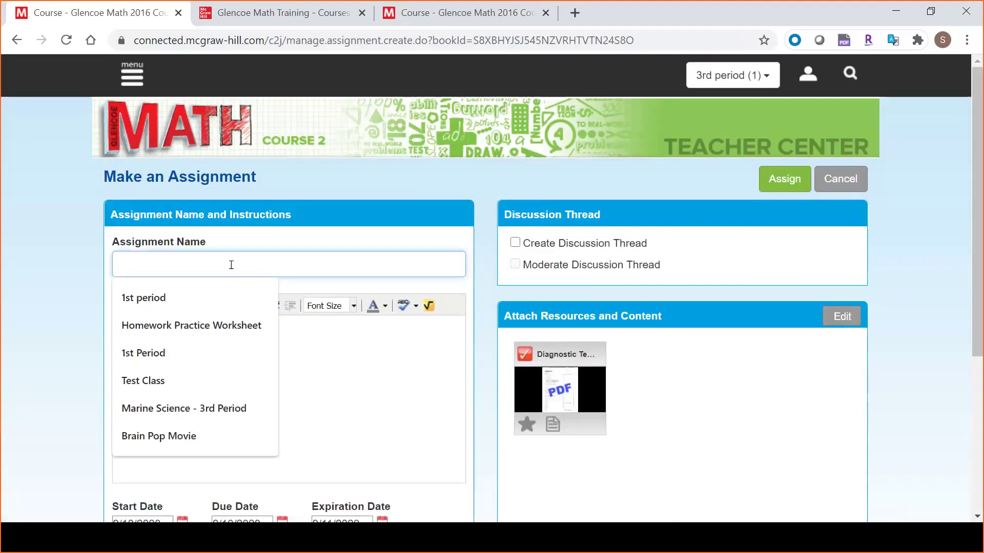
text(Try you)
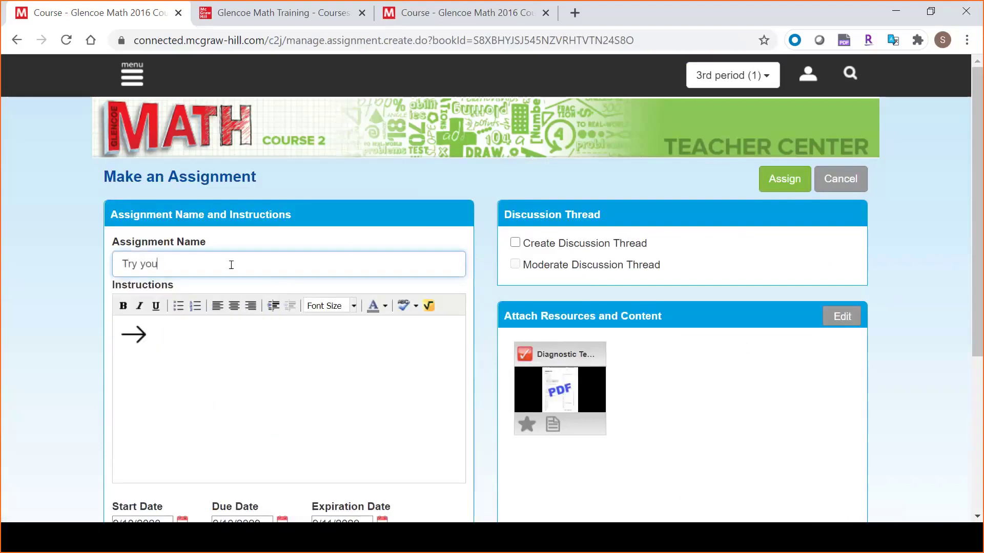
text(r best)
drag(164, 340, 44, 345)
key(BackSpace)
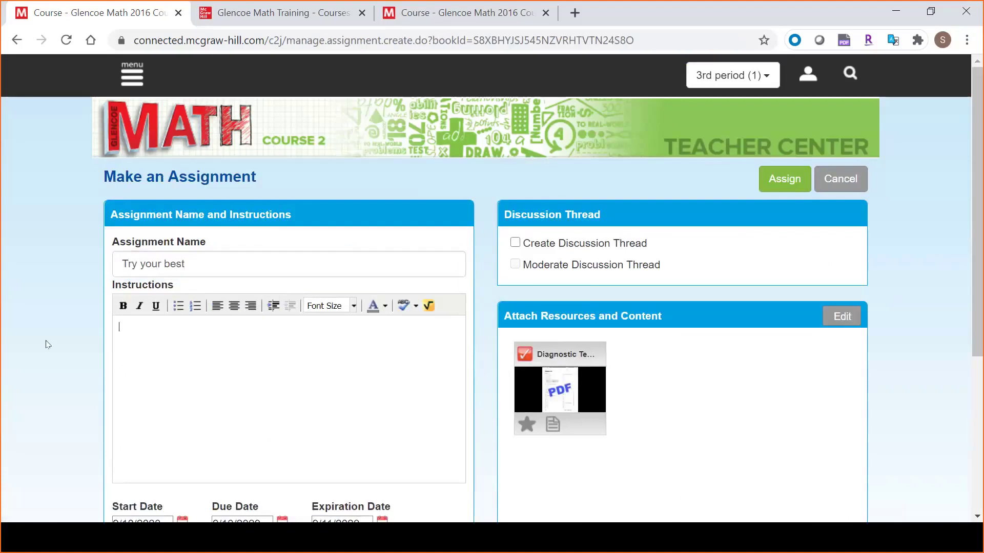
text(Do this without any)
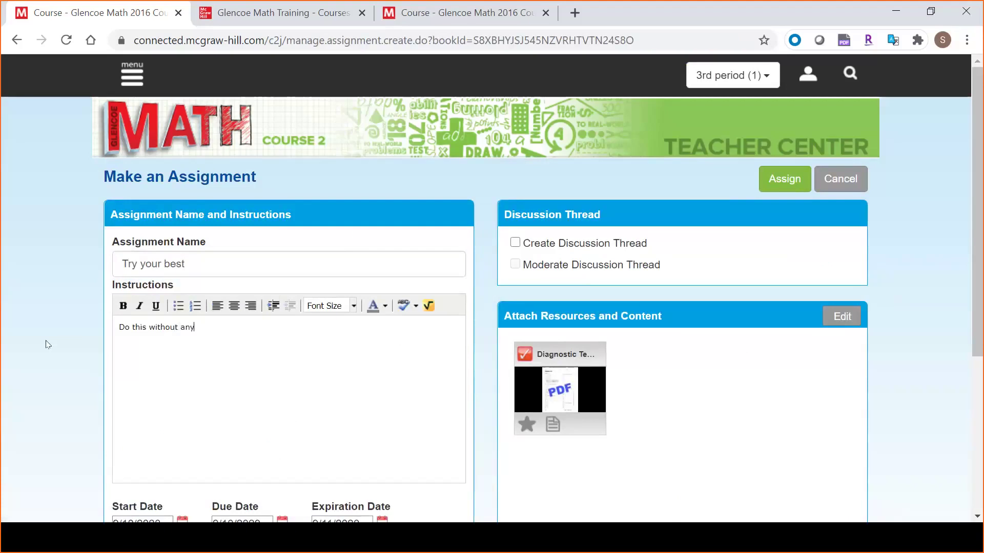
text( outside assistance)
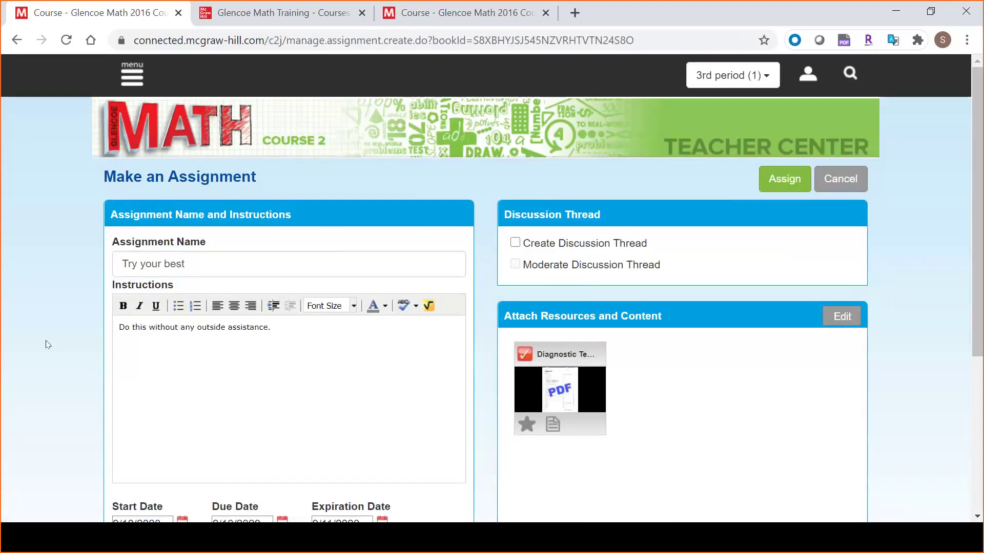
text(.)
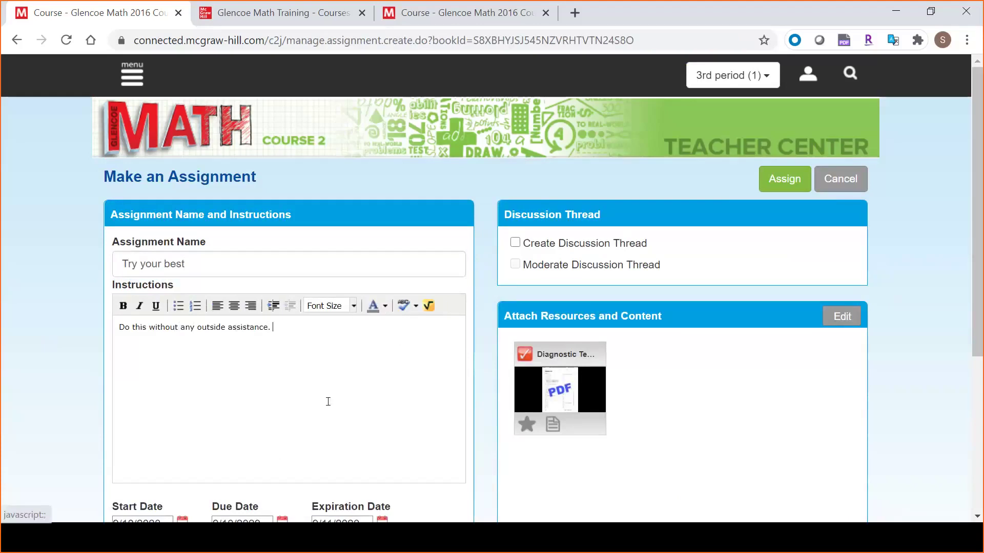
Step: Try selecting and deselecting the 3rd period student, and check which classes the assignment can target
scroll(327, 402, down, 5)
click(117, 407)
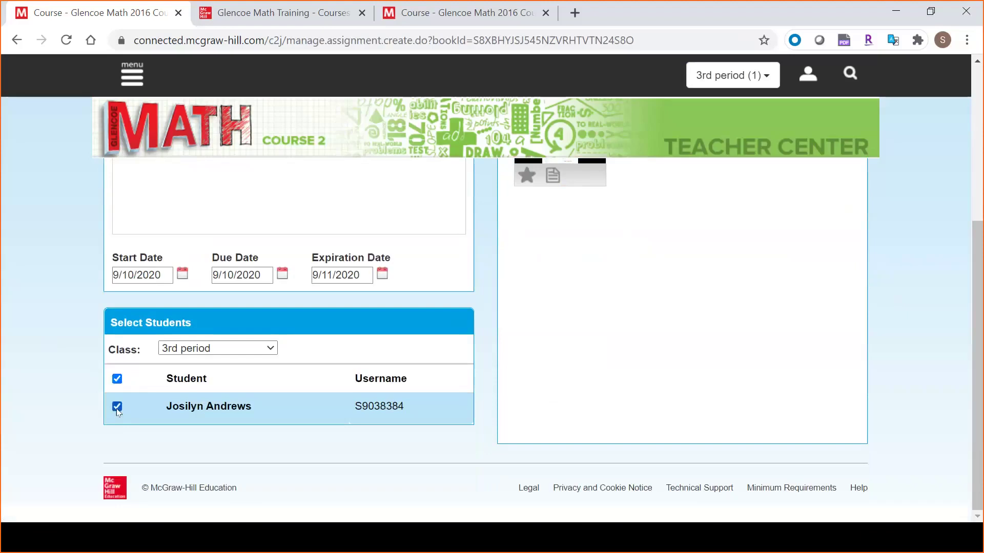
click(117, 409)
click(267, 350)
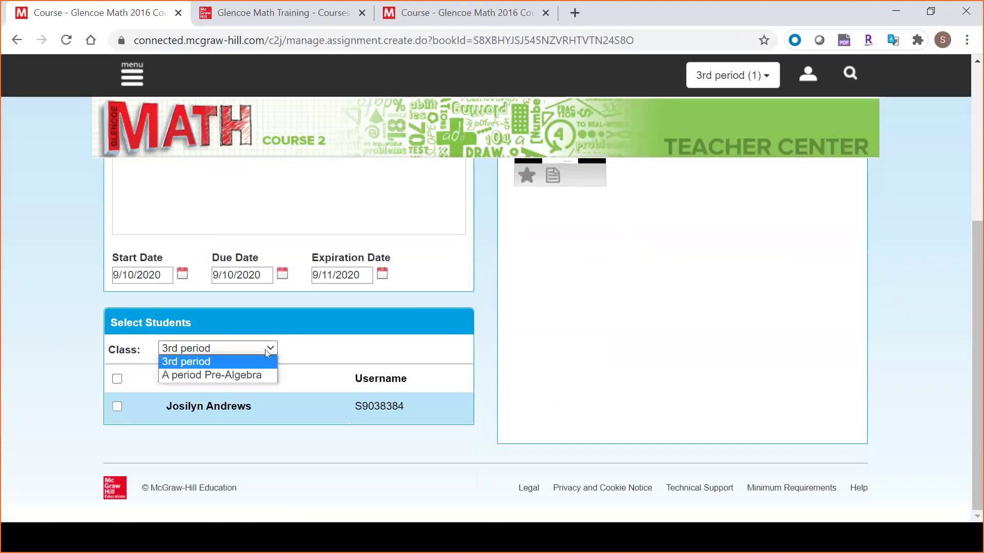
click(266, 351)
scroll(308, 336, up, 5)
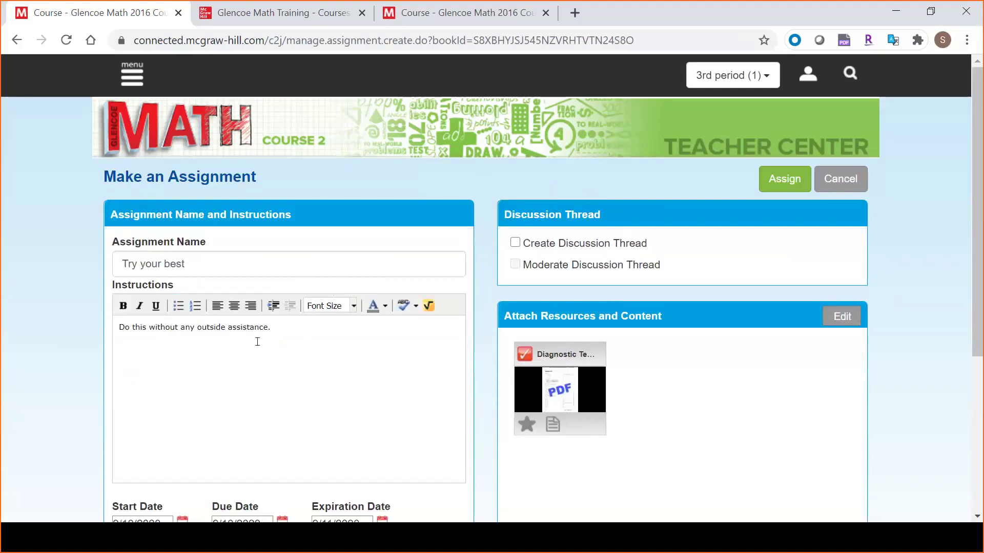
Step: Try out the create and moderate discussion thread options, leaving thread creation turned off
click(515, 243)
click(514, 265)
click(515, 266)
click(515, 263)
click(514, 242)
Step: Select all students in the 3rd period class, assign the diagnostic test, and return to the resource library
click(789, 186)
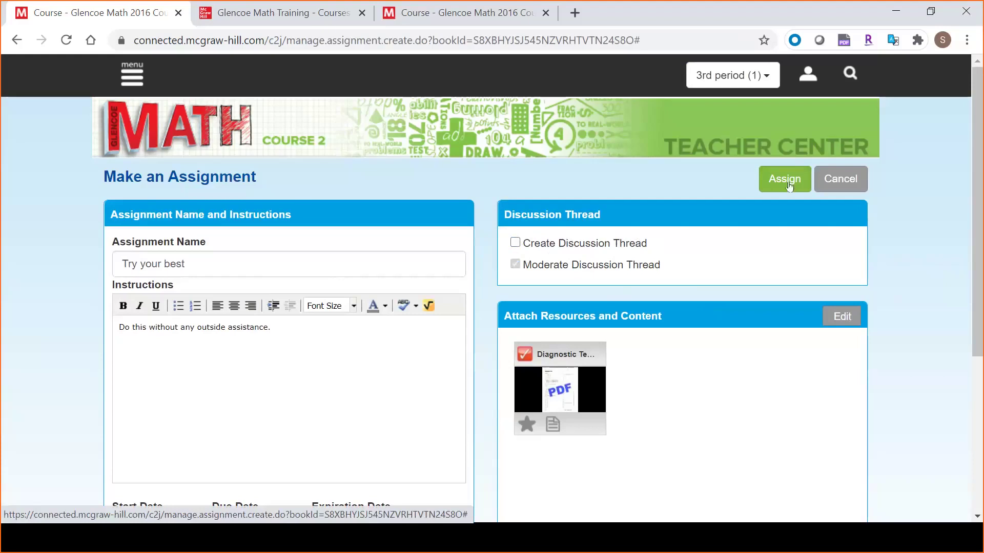
scroll(136, 376, down, 5)
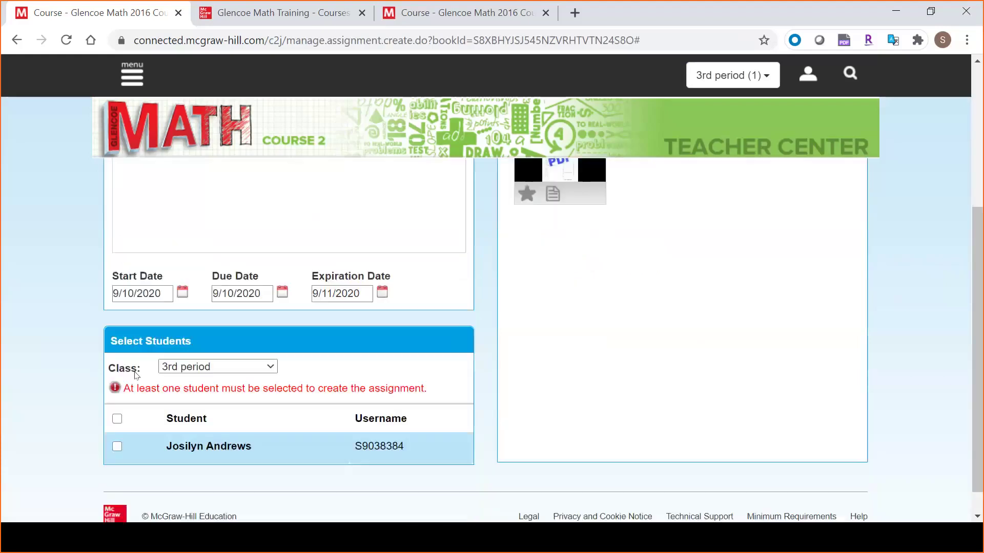
click(117, 419)
scroll(625, 367, up, 5)
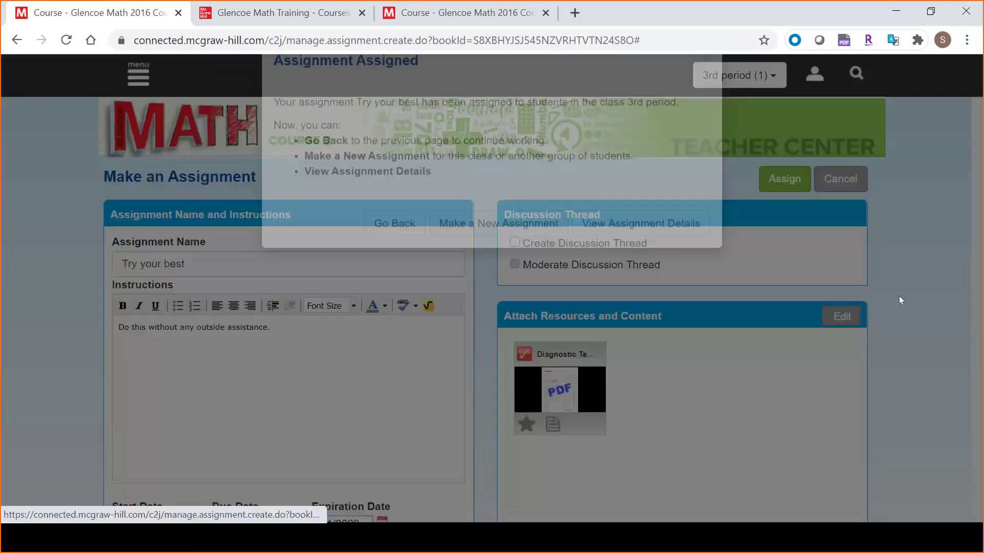
click(395, 262)
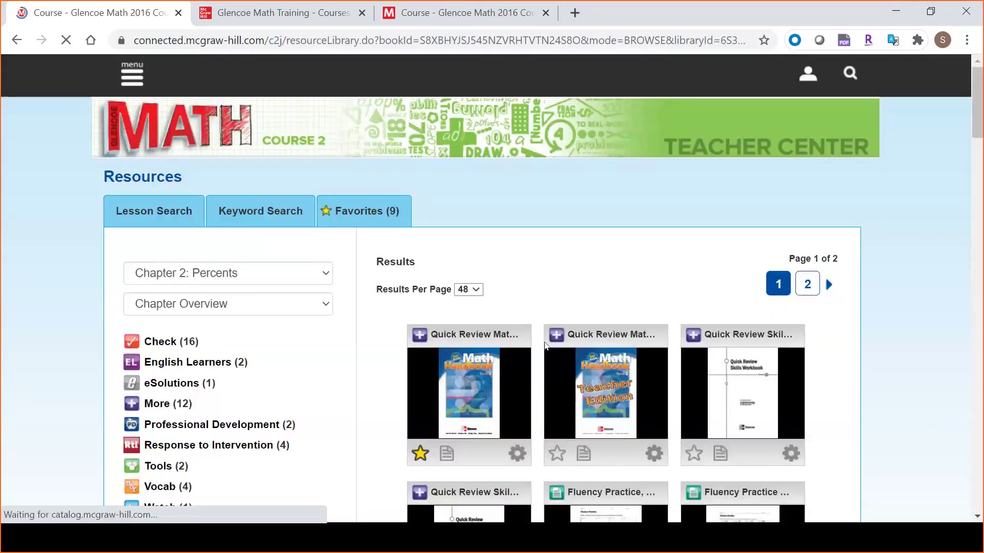
Step: Start sharing the Diagnostic Test PDF with Google Classroom, try the class selection, and close the sharing page
scroll(735, 359, down, 8)
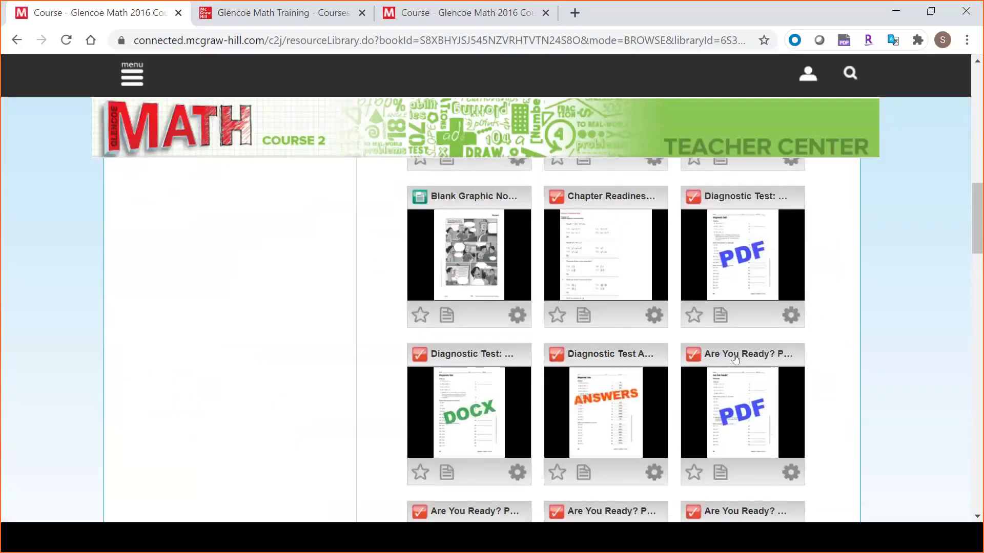
click(789, 315)
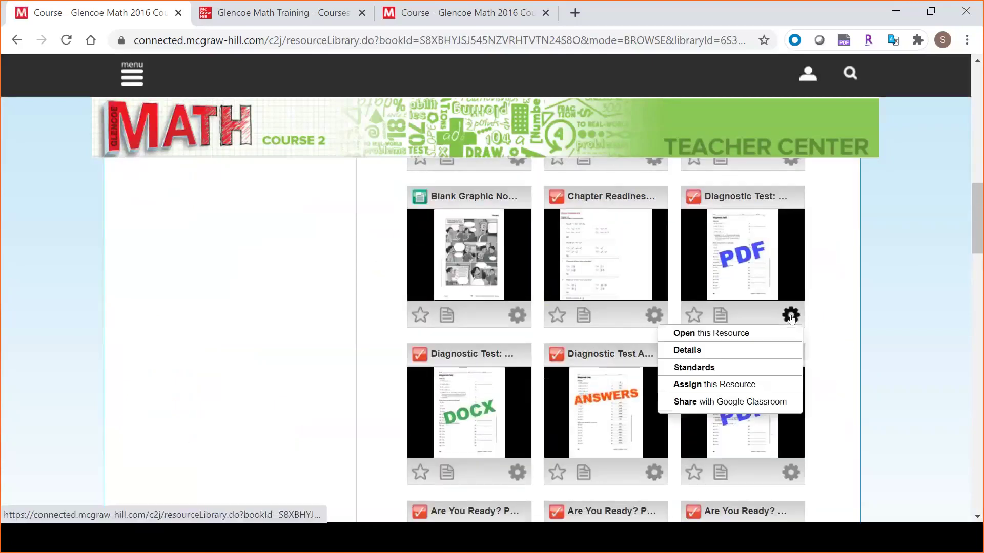
click(739, 402)
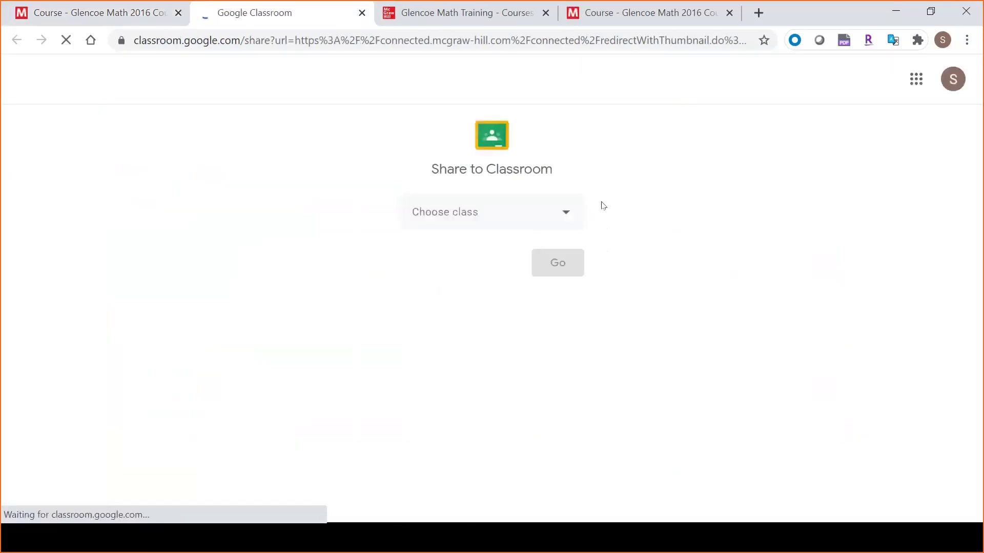
click(571, 220)
click(570, 220)
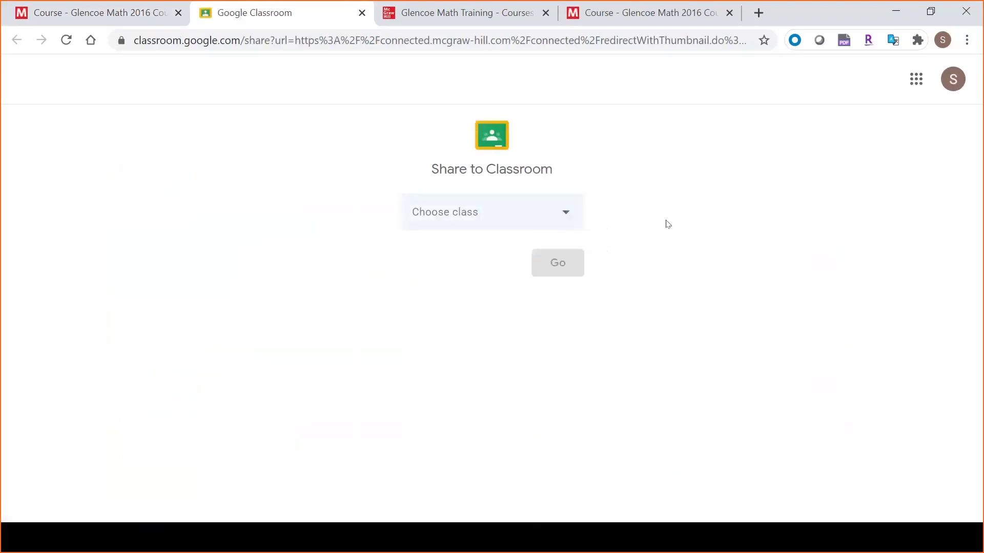
click(362, 13)
Step: Browse the diagnostic test, Are You Ready? and pretest resources in the Chapter Overview results
scroll(593, 397, down, 4)
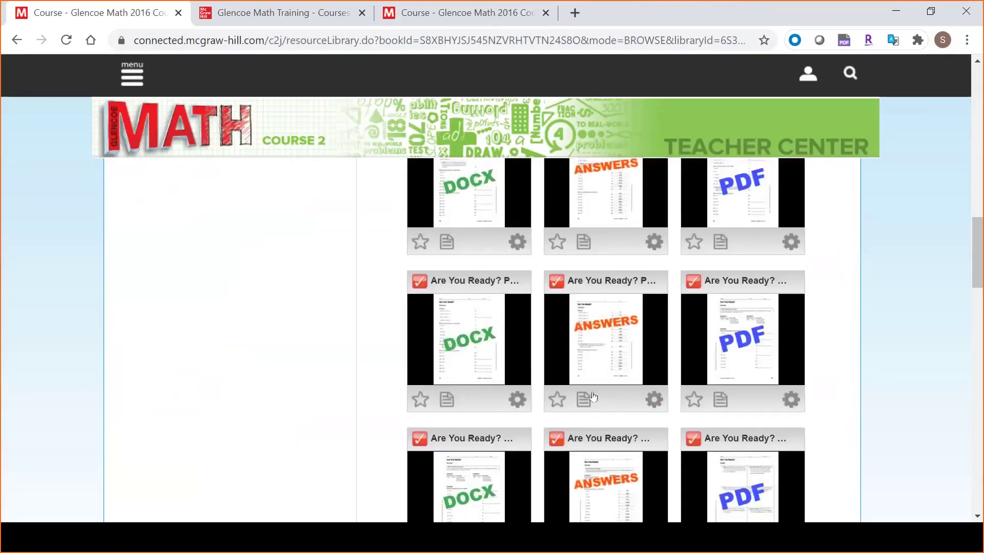
scroll(593, 397, up, 3)
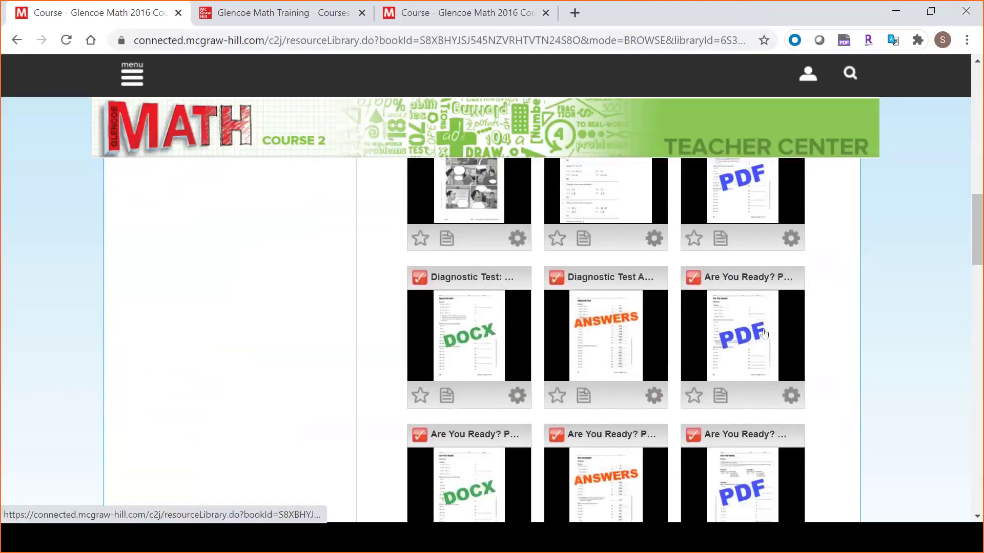
scroll(763, 335, down, 4)
scroll(762, 336, up, 6)
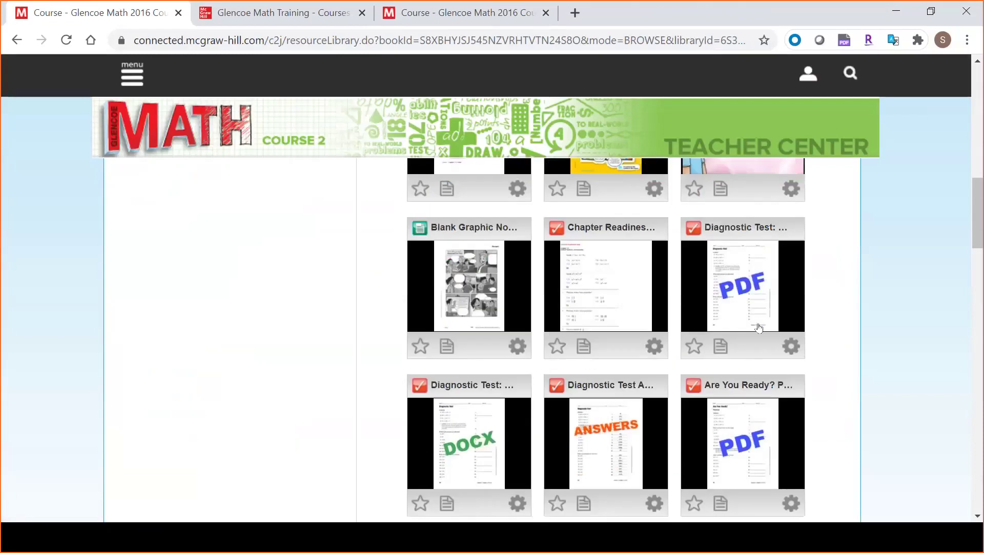
scroll(759, 329, down, 9)
scroll(757, 322, down, 3)
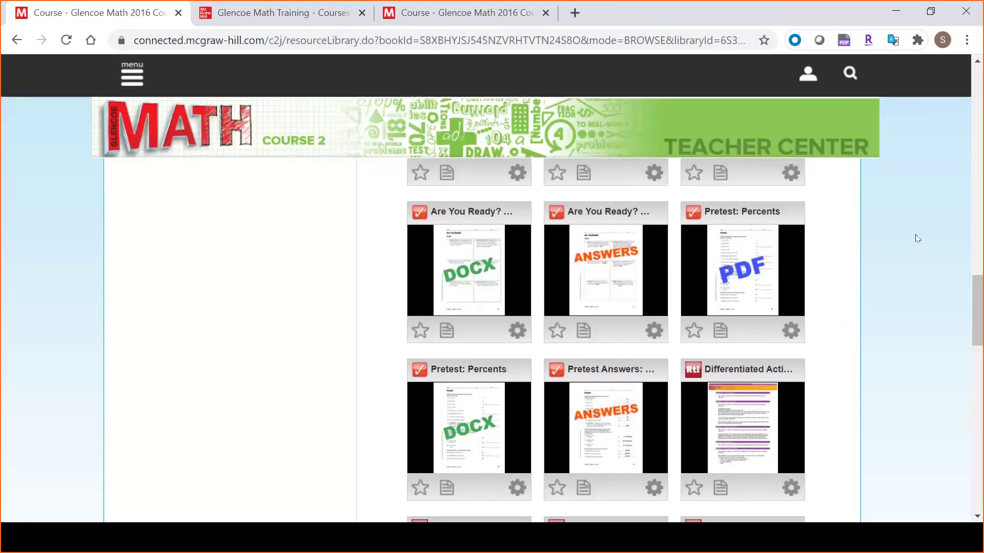
Step: Open the Multilingual eGlossary, try Chinese from its language choices, and close the glossary
drag(977, 306, 915, 370)
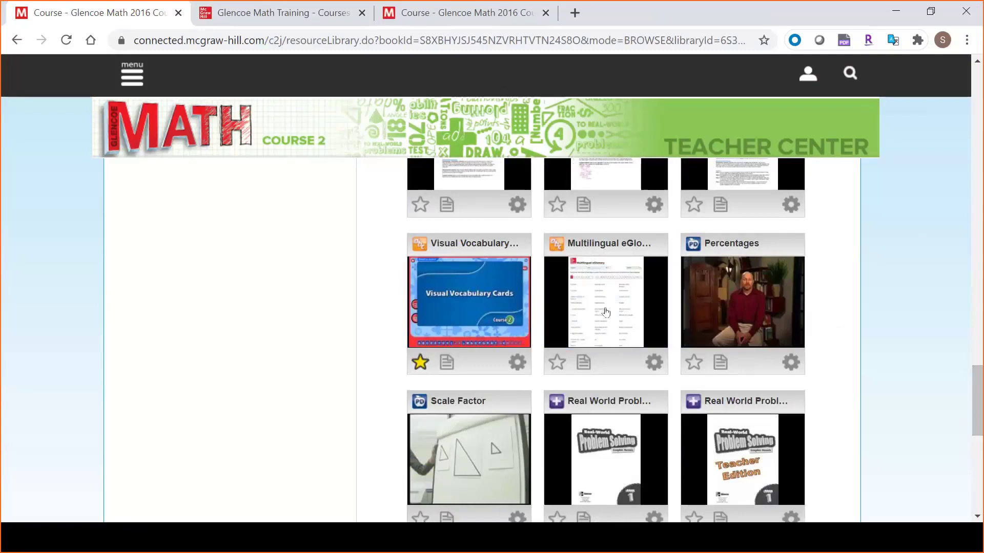
click(607, 313)
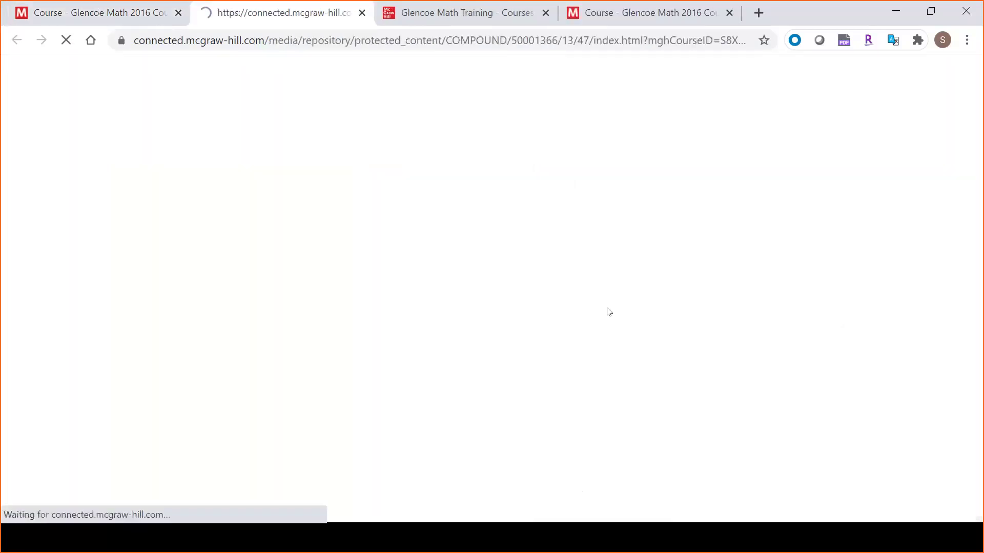
click(296, 177)
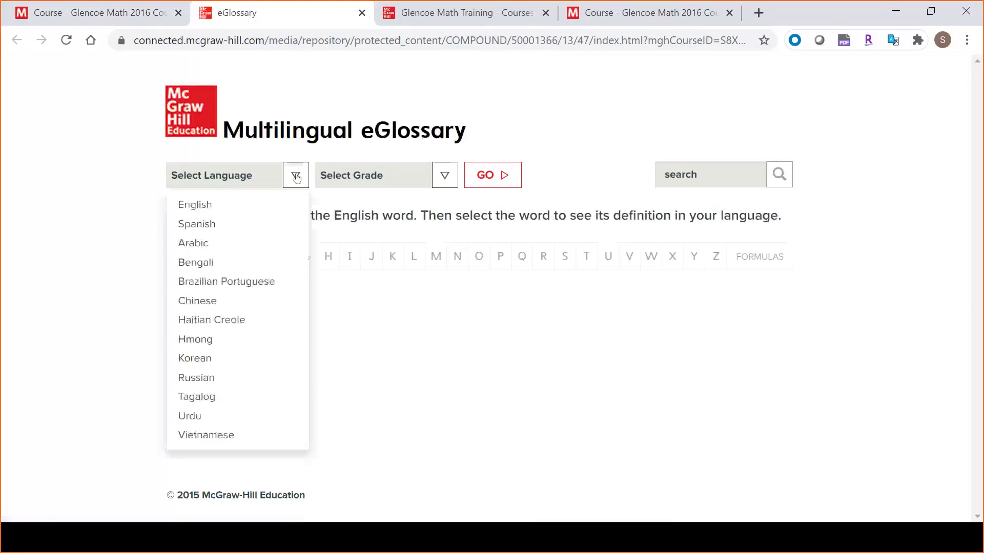
click(199, 302)
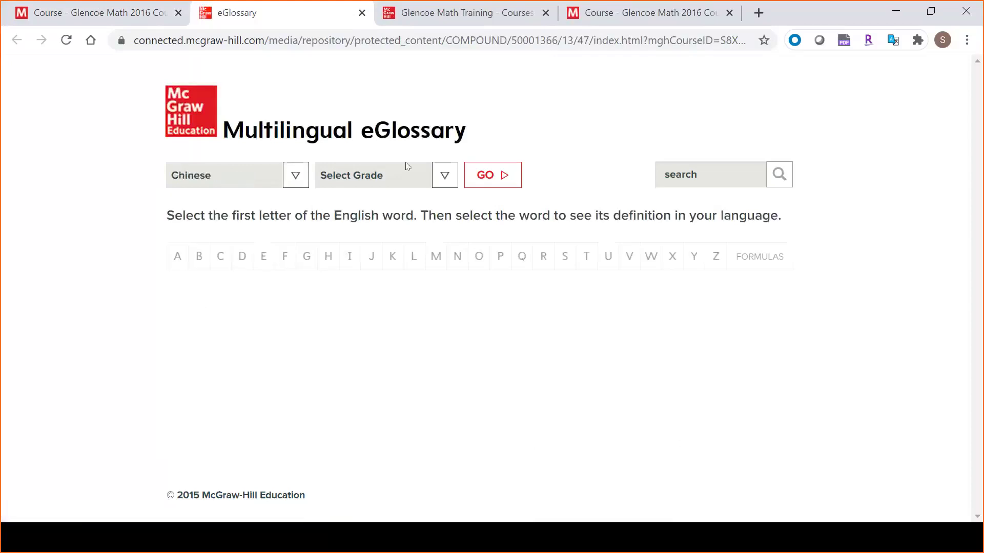
click(366, 15)
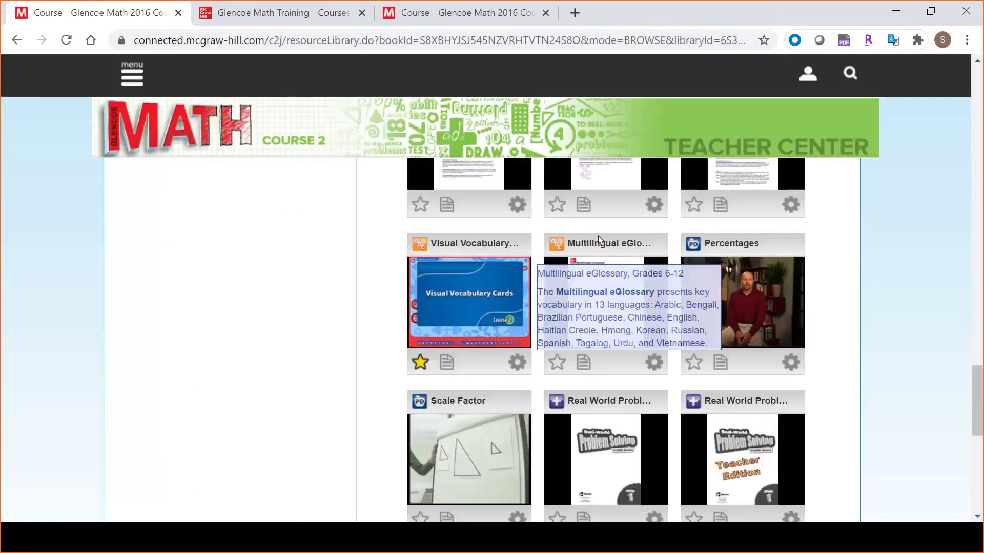
Step: Look through the remaining Chapter Overview resources, including those on the second results page
scroll(759, 437, down, 4)
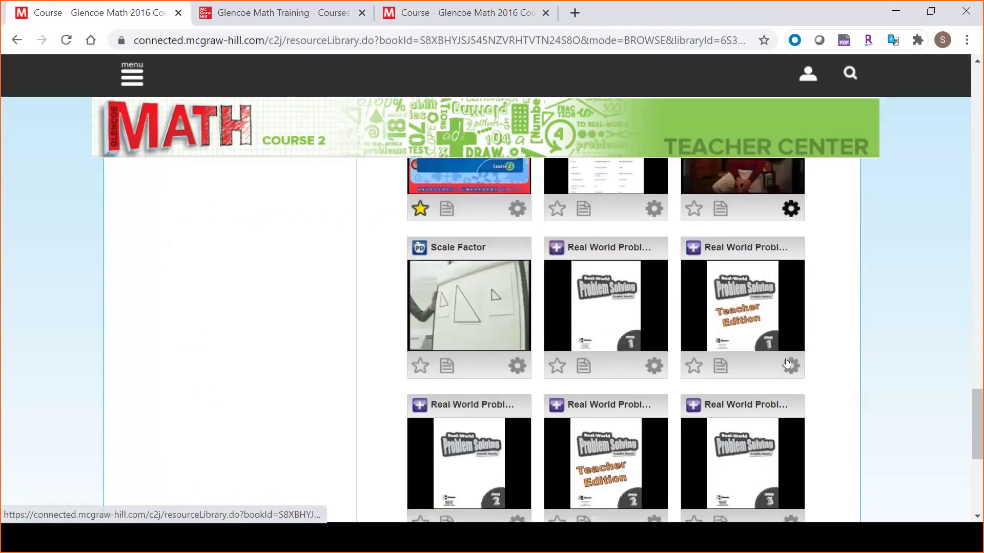
scroll(786, 362, down, 6)
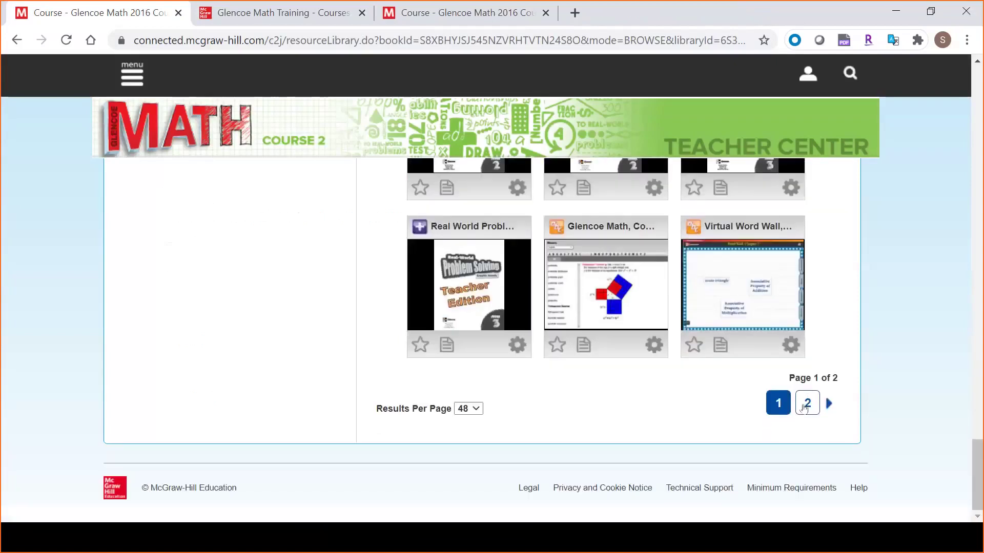
click(806, 404)
scroll(556, 353, up, 3)
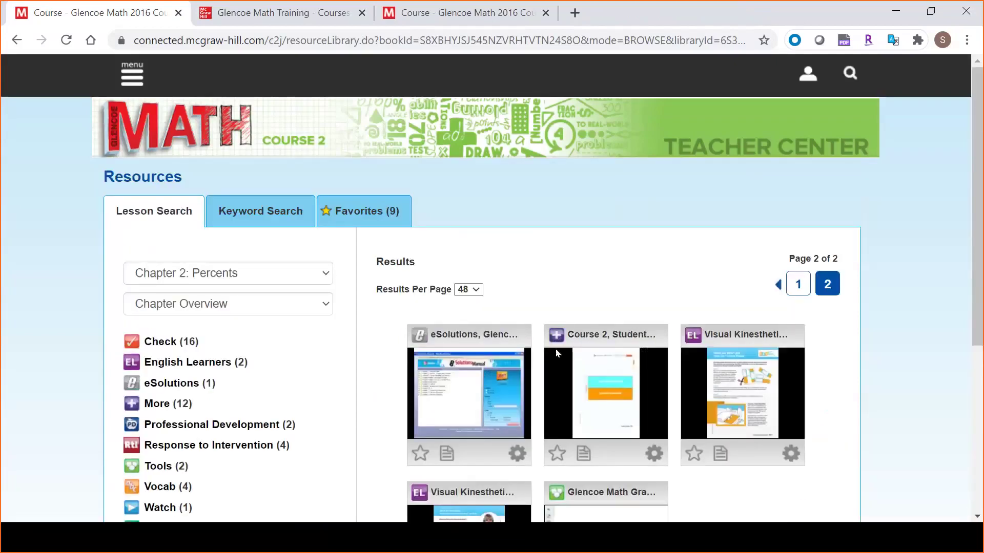
scroll(713, 402, down, 1)
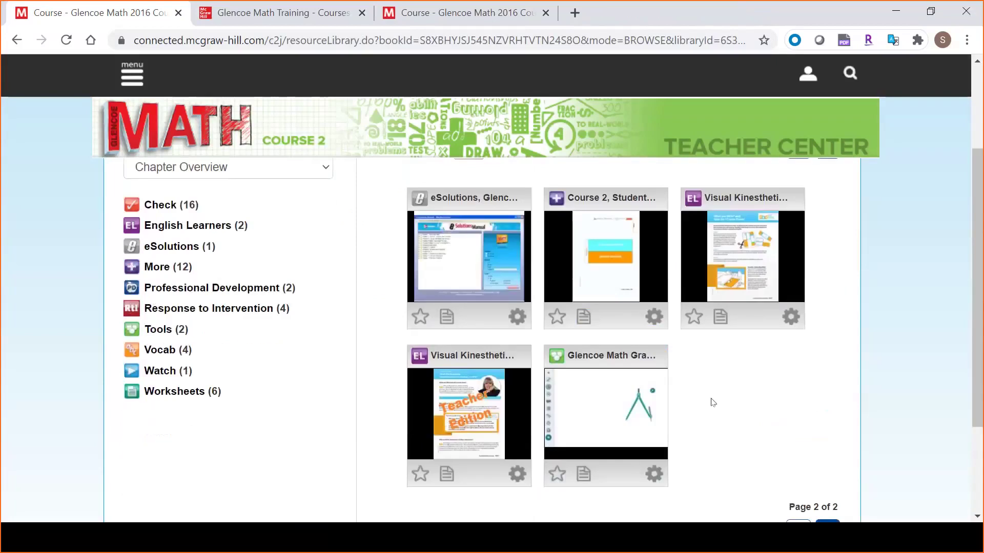
scroll(713, 402, down, 1)
scroll(711, 402, up, 4)
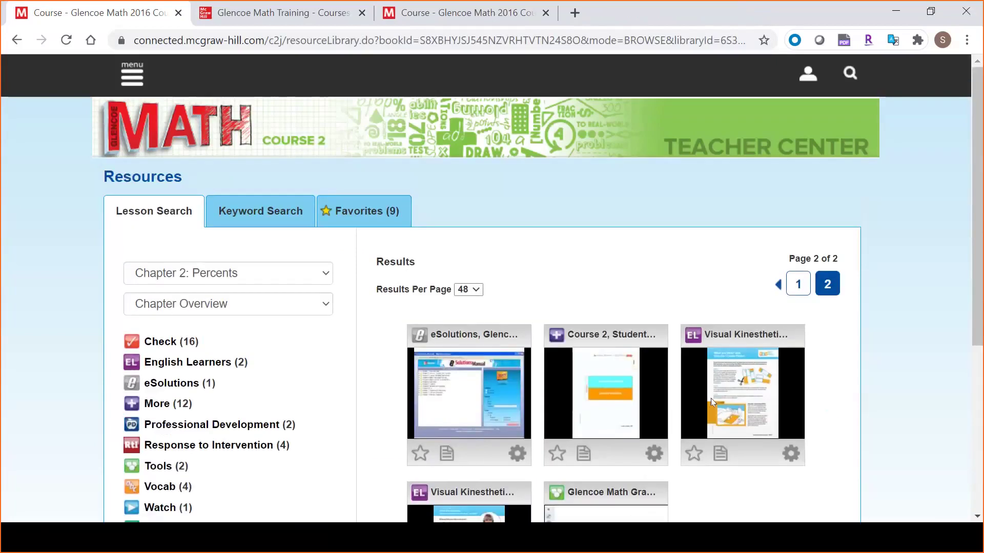
scroll(708, 401, down, 2)
scroll(708, 401, up, 2)
Step: Show the Chapter 2 resources for Lesson 1: Percent of a Number and look over the resource categories
click(241, 308)
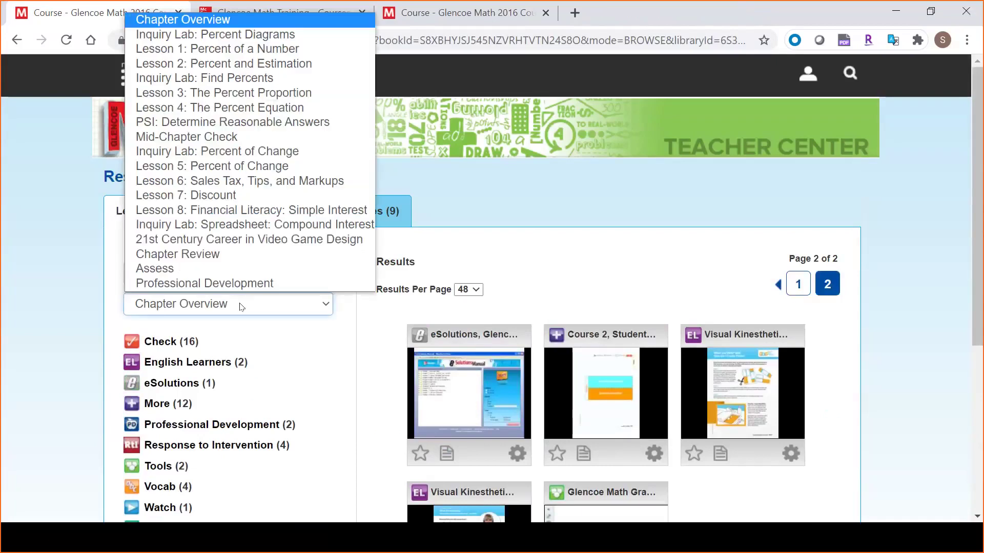
click(245, 52)
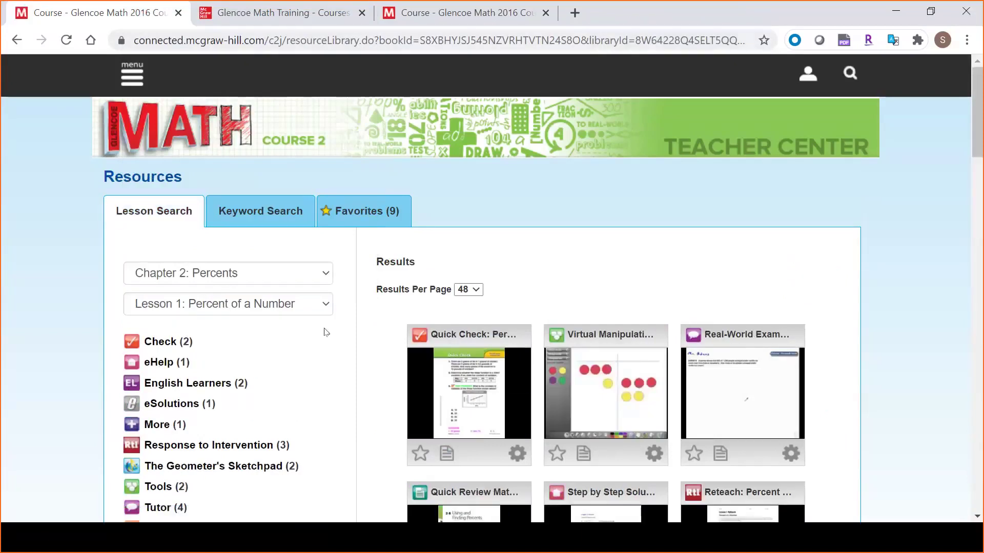
scroll(482, 338, down, 3)
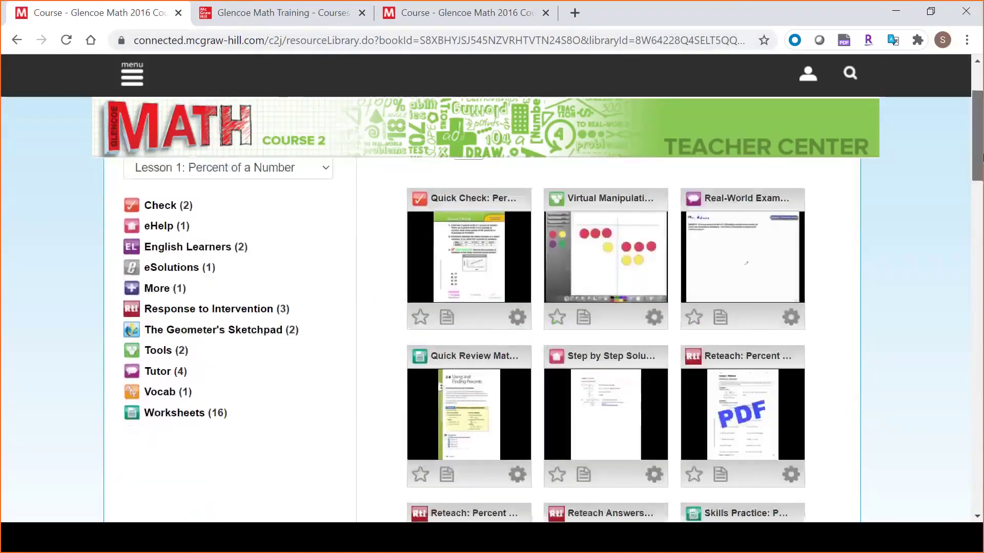
scroll(482, 338, up, 2)
scroll(481, 339, down, 1)
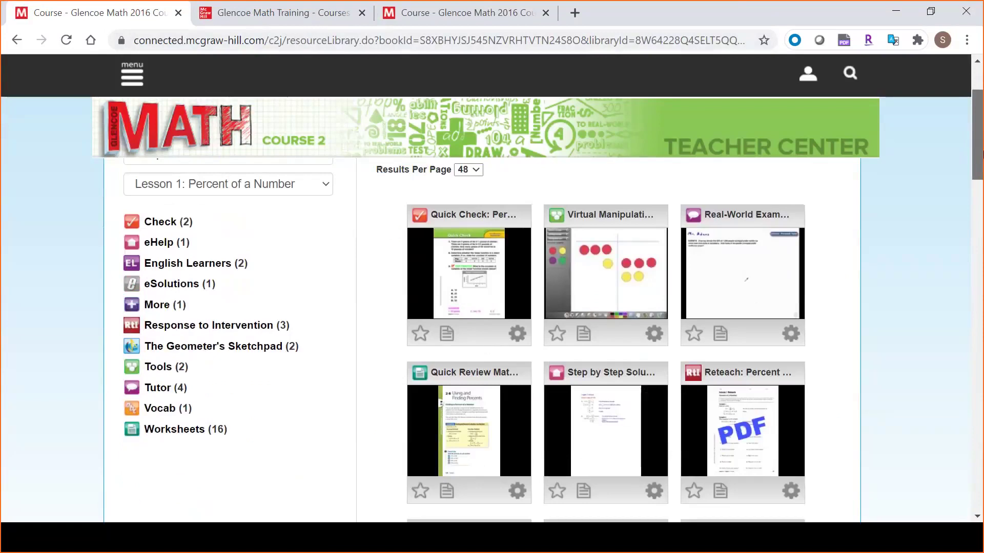
scroll(373, 296, up, 1)
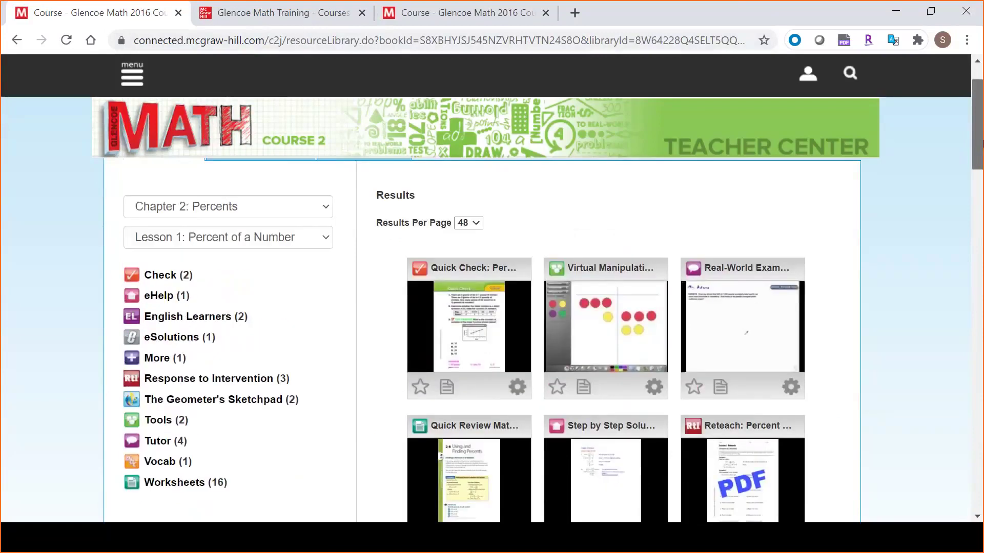